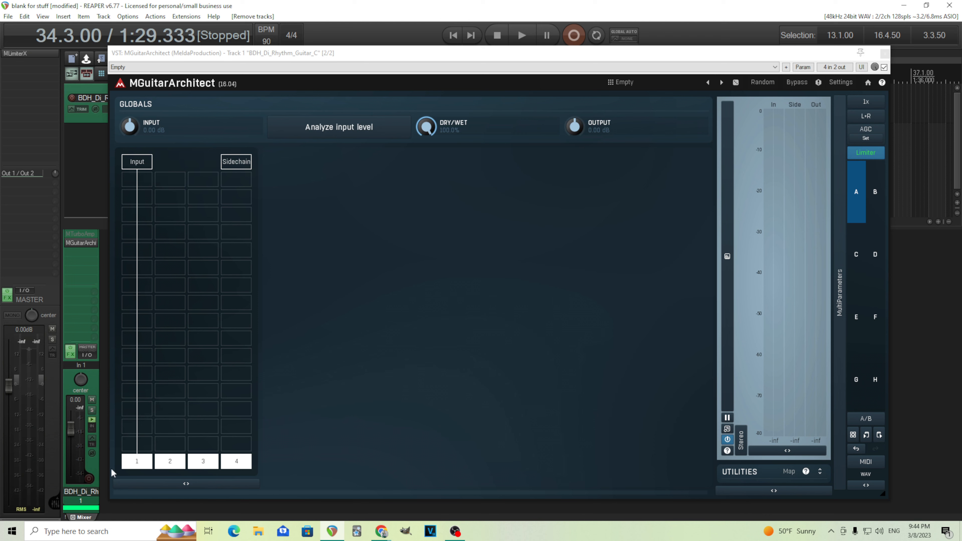
# Arm the guitar track for recording and run the plugin's input level analysis on the incoming guitar signal
pyautogui.click(89, 478)
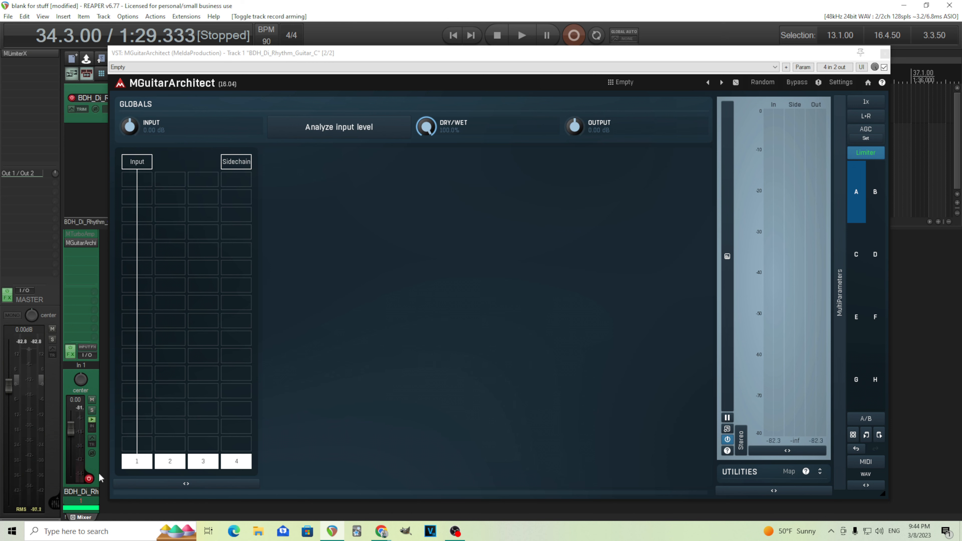
pyautogui.click(349, 124)
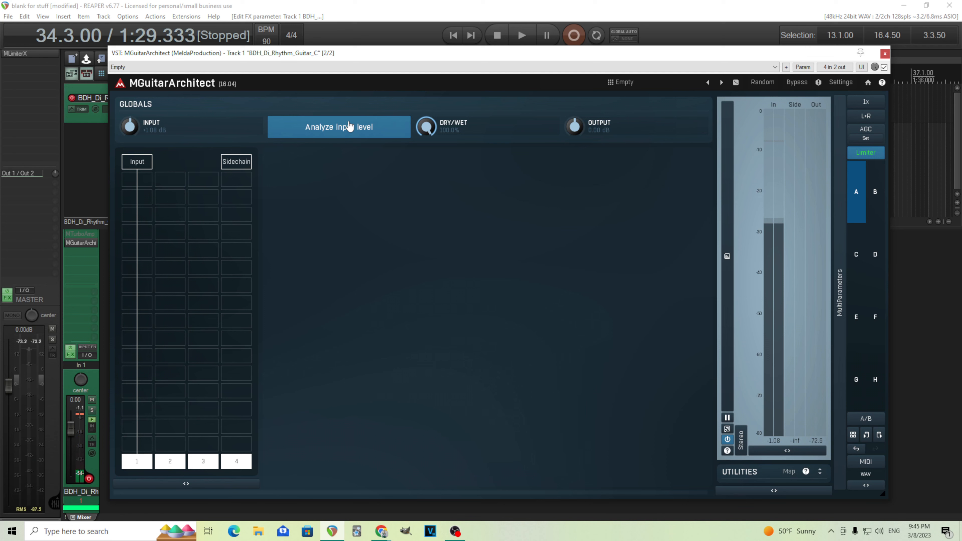
pyautogui.click(348, 127)
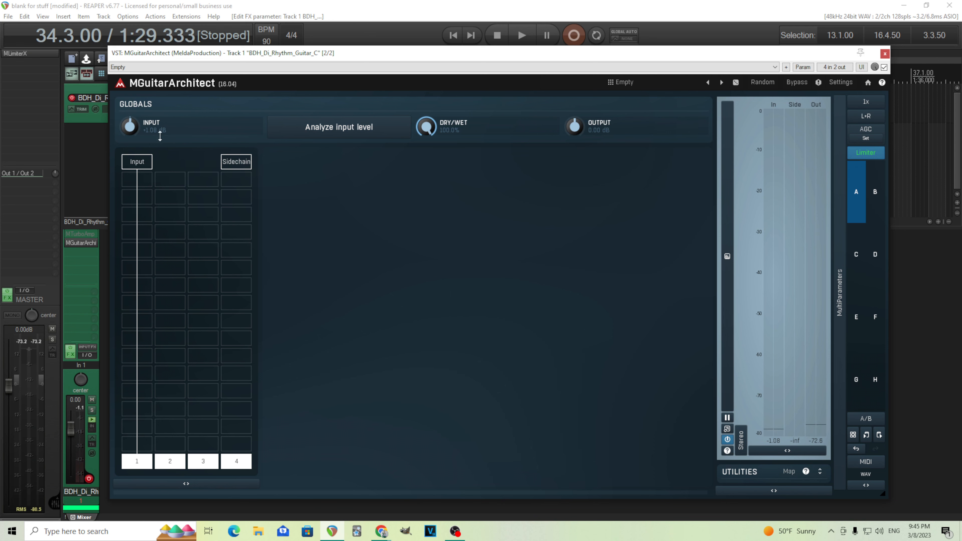
# Insert a Looper in the first slot of lane 1, with Infinite record mix and Follow host playback switched off
pyautogui.click(150, 187)
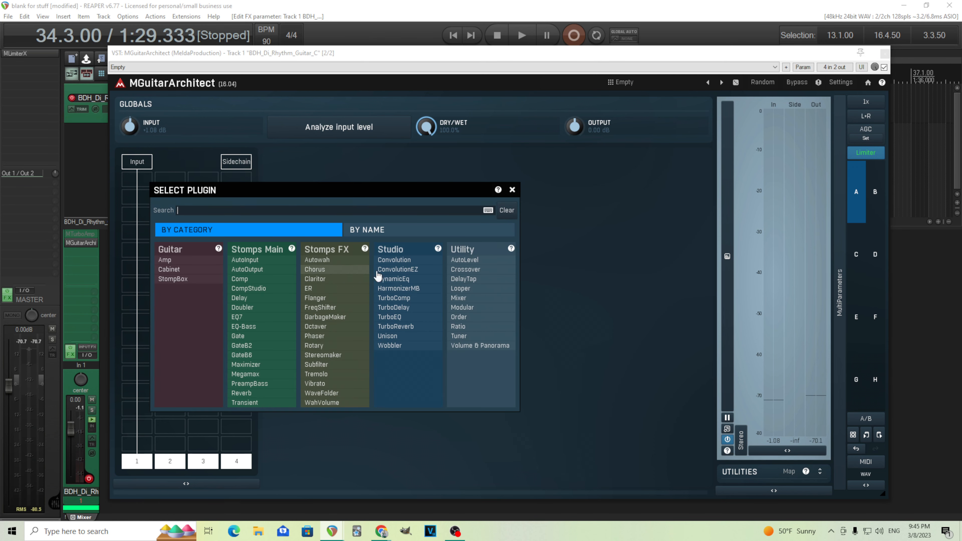
pyautogui.click(477, 289)
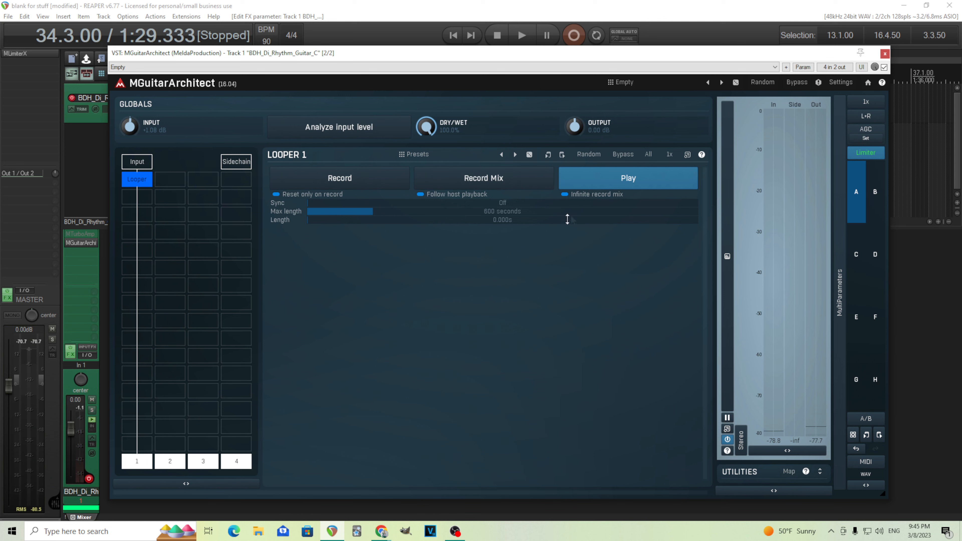
pyautogui.click(597, 195)
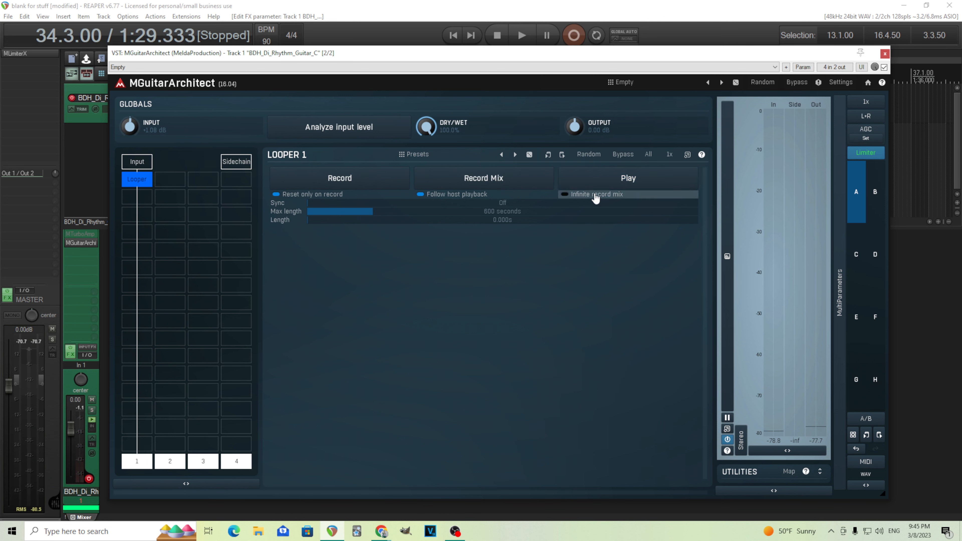
pyautogui.click(476, 196)
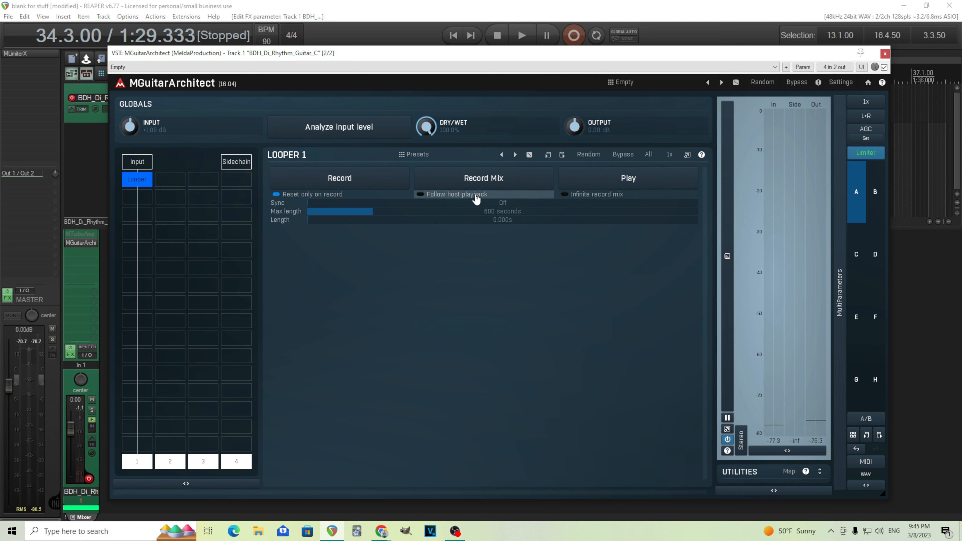
# Record a guitar loop in the Looper, play it back and stop it, and disarm the track
pyautogui.click(367, 182)
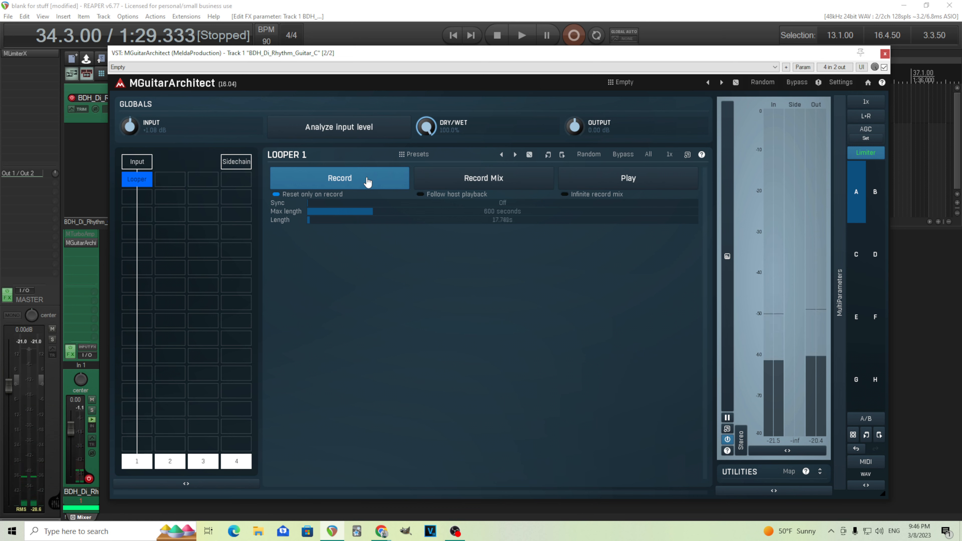
pyautogui.click(367, 182)
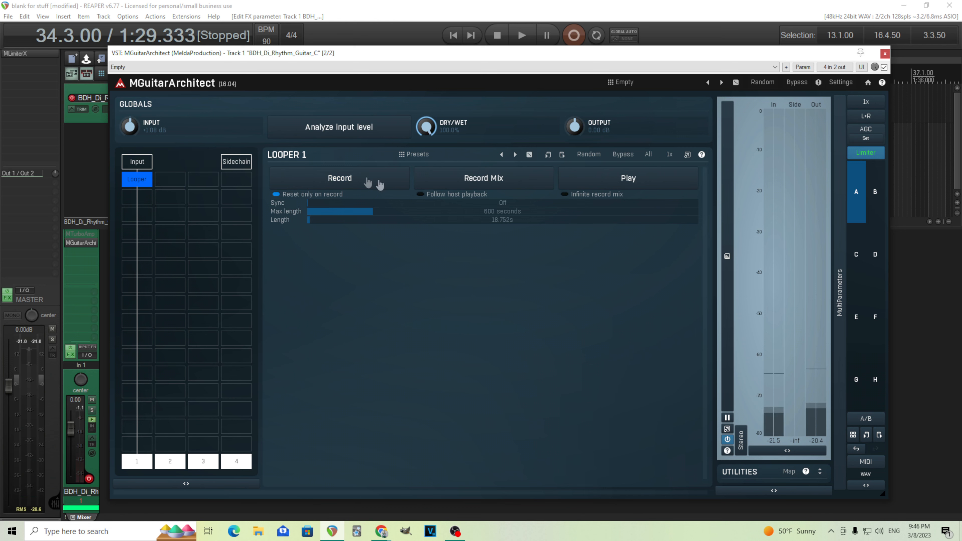
pyautogui.click(604, 180)
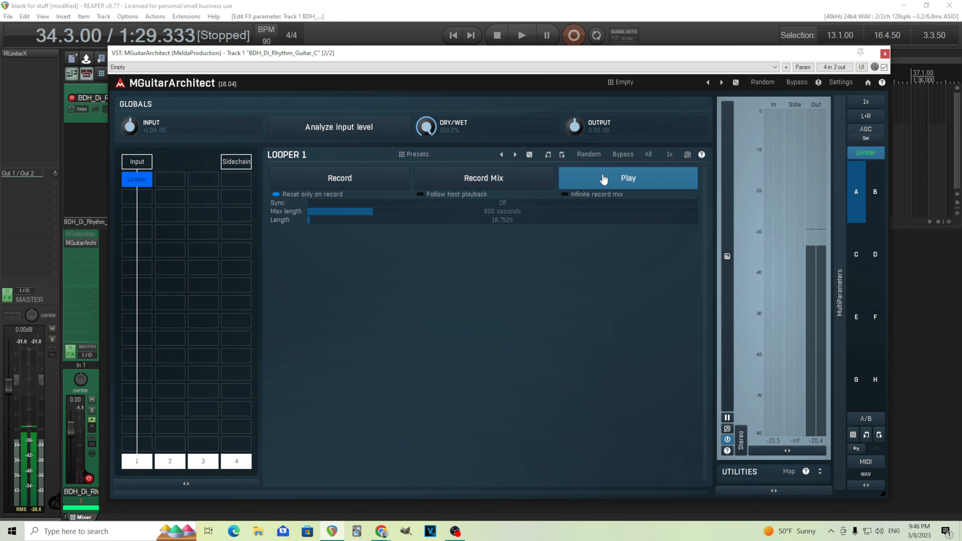
pyautogui.click(604, 178)
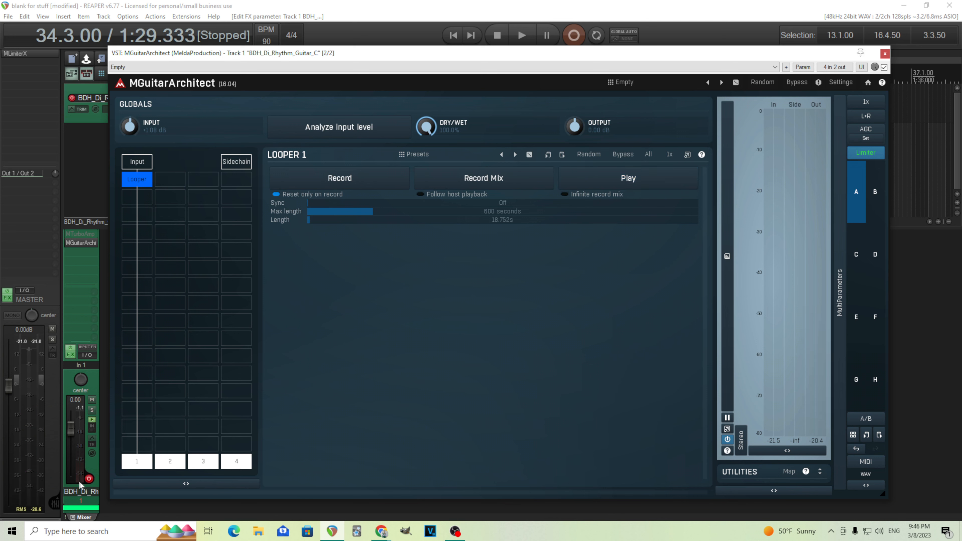
pyautogui.click(88, 480)
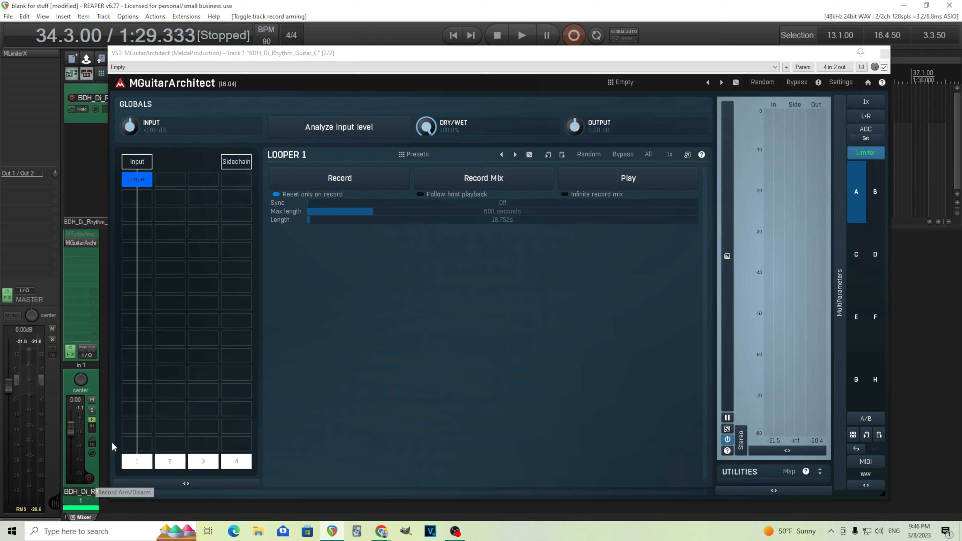
# Add an Amp and a Cabinet module below the Looper in lane 1, leaving an empty slot between modules
pyautogui.click(150, 215)
pyautogui.click(167, 290)
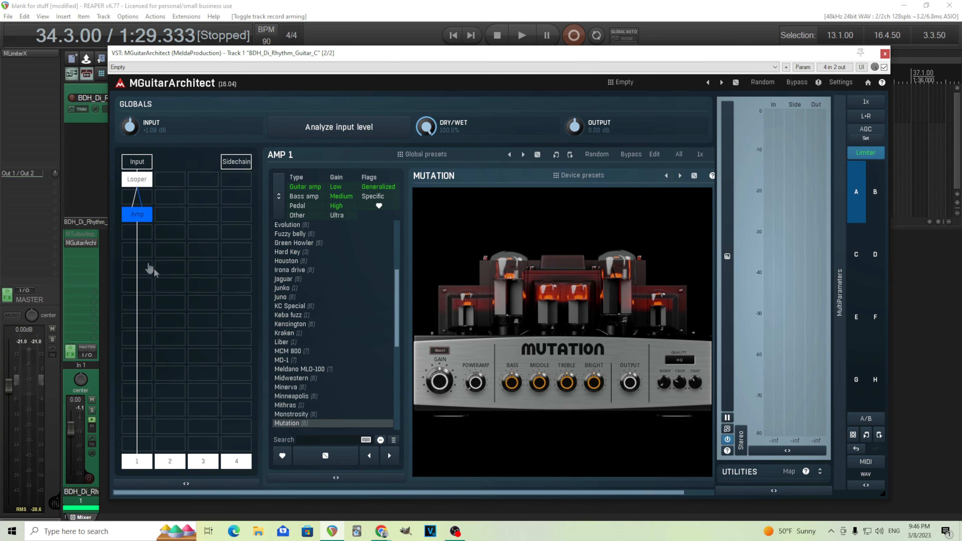
pyautogui.click(140, 250)
pyautogui.click(184, 338)
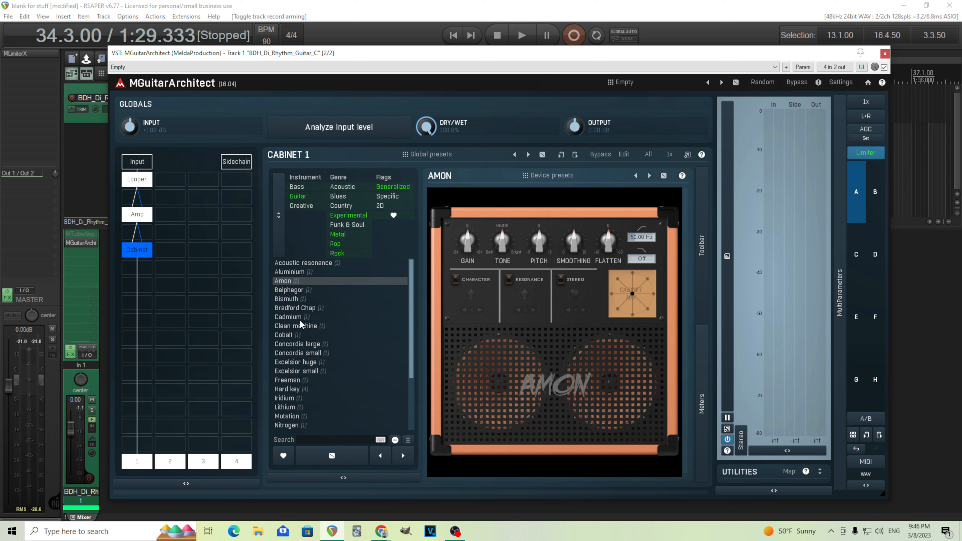
# Load the Bradford Chap cabinet and shift its Character pad toward the Clean 1 corner
pyautogui.click(301, 307)
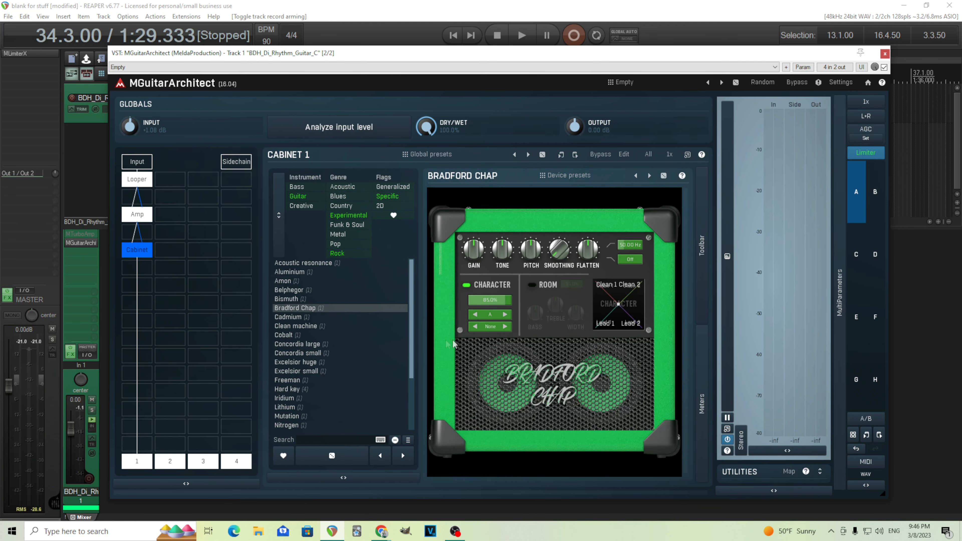
pyautogui.moveTo(619, 304); pyautogui.dragTo(605, 286)
# Filter the Amp module's models by guitar amp and medium gain, and load the Bradford Chap amp
pyautogui.click(137, 215)
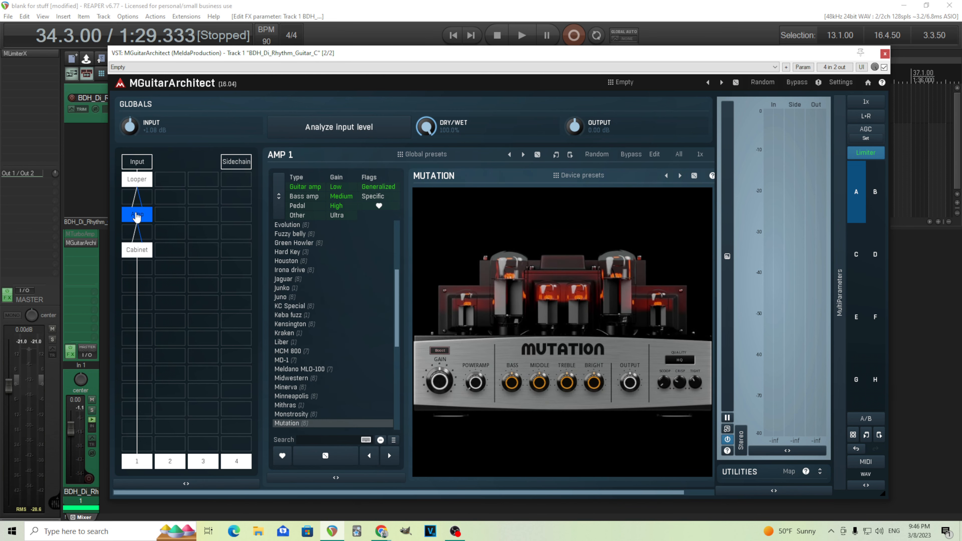
pyautogui.click(315, 189)
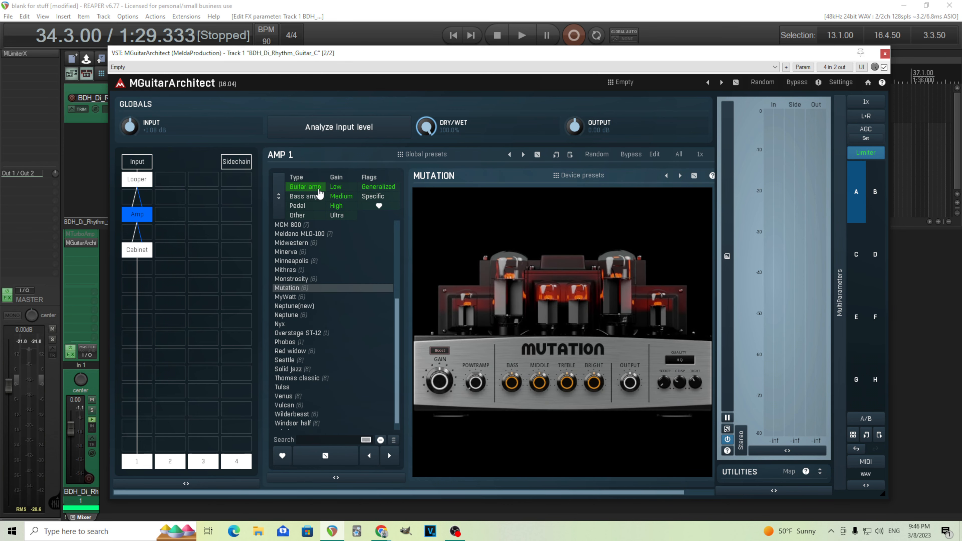
pyautogui.click(337, 205)
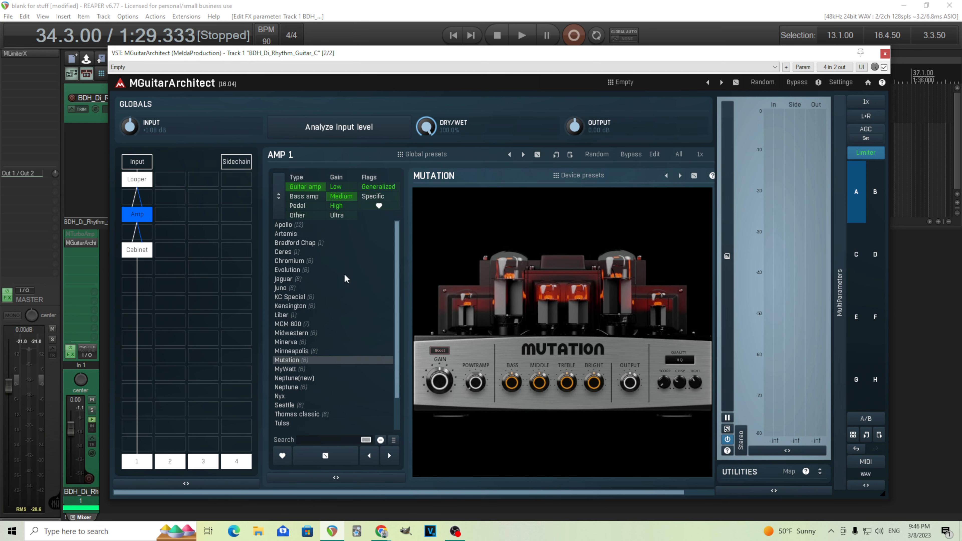
pyautogui.click(314, 242)
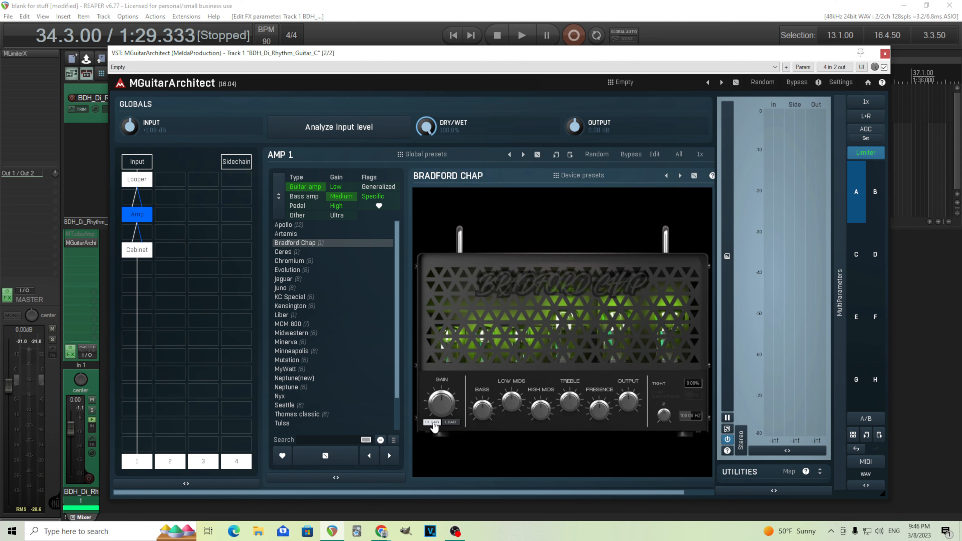
# Open the Looper in its own floating window and start loop playback with the Cabinet module displayed
pyautogui.click(139, 254)
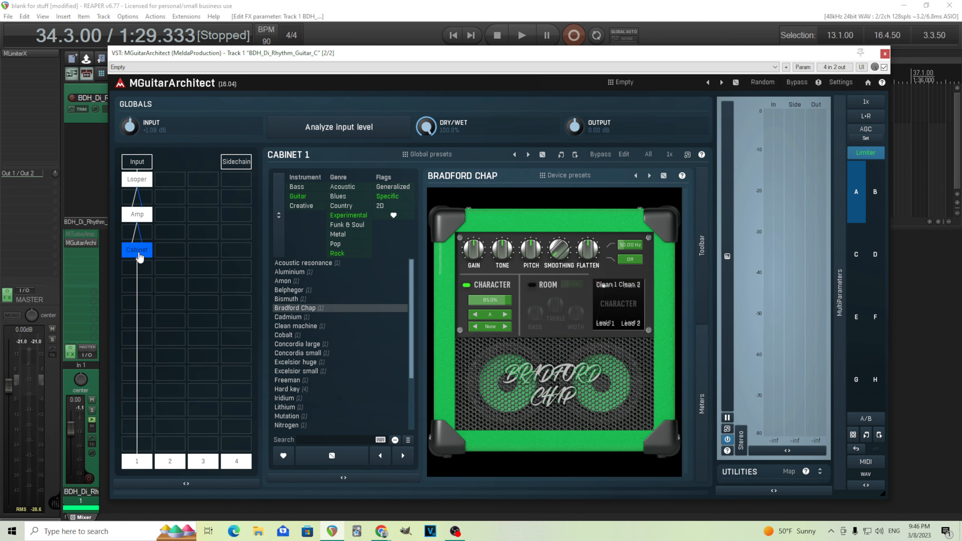
pyautogui.click(145, 181)
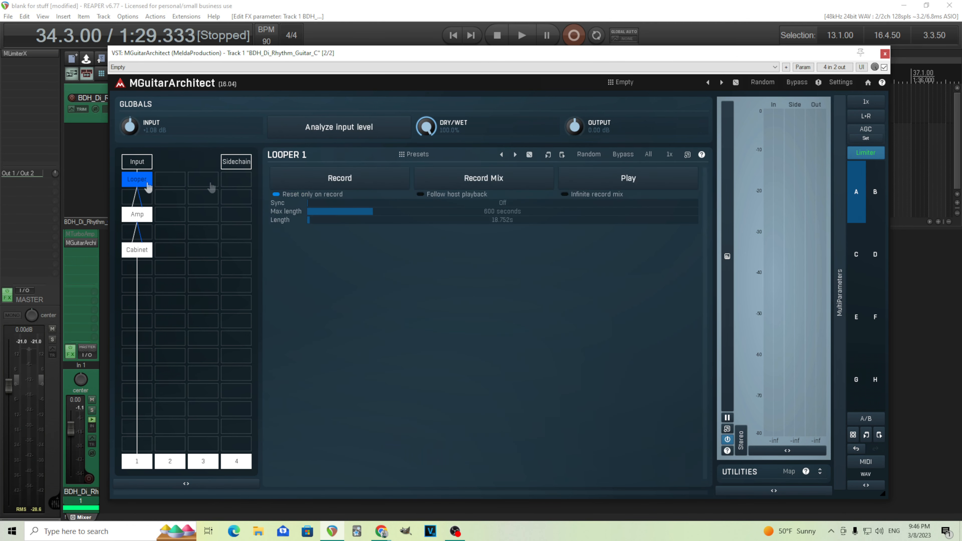
pyautogui.click(688, 155)
pyautogui.click(139, 251)
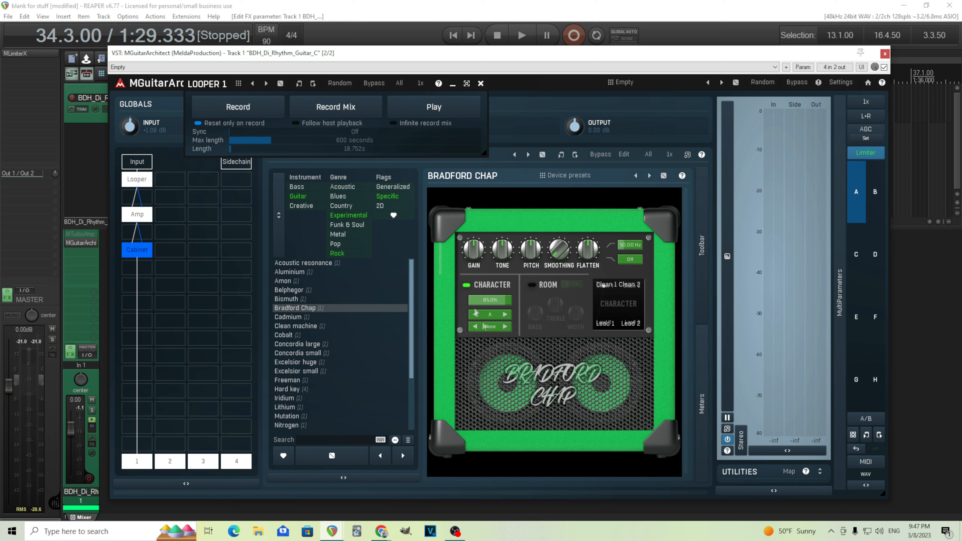
pyautogui.click(446, 109)
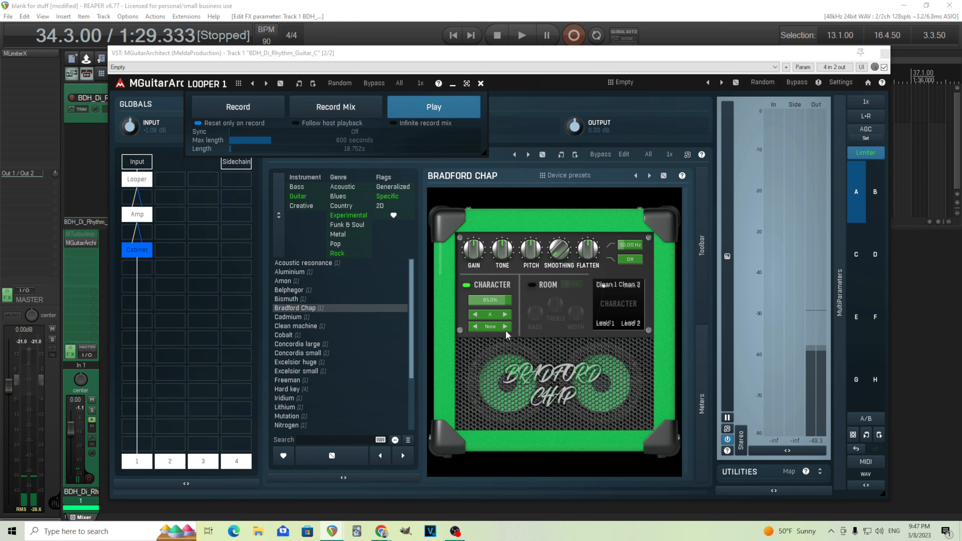
# Audition the Bradford Chap cabinet's Scooped, Mids, Dark and Bright voicings, and set it to Scooped
pyautogui.click(505, 327)
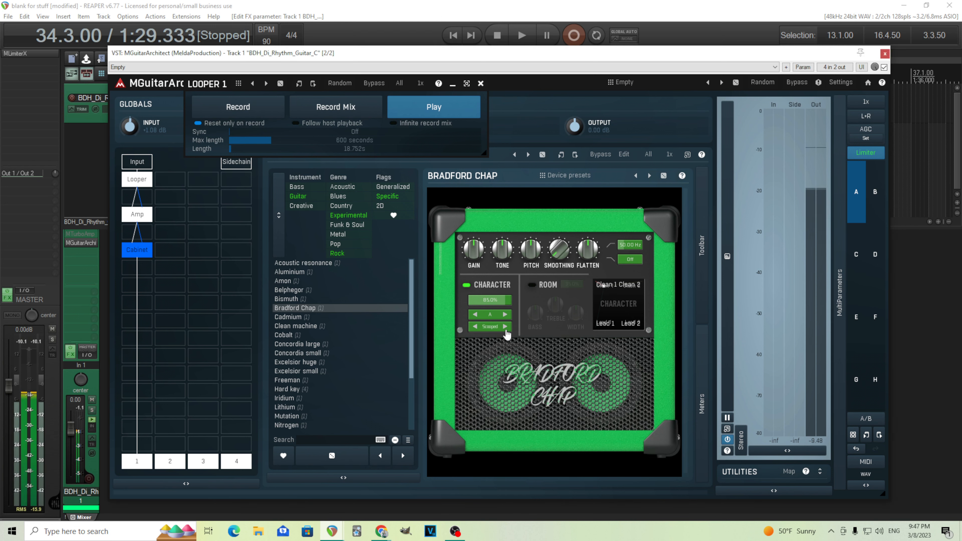
pyautogui.click(506, 327)
pyautogui.click(505, 327)
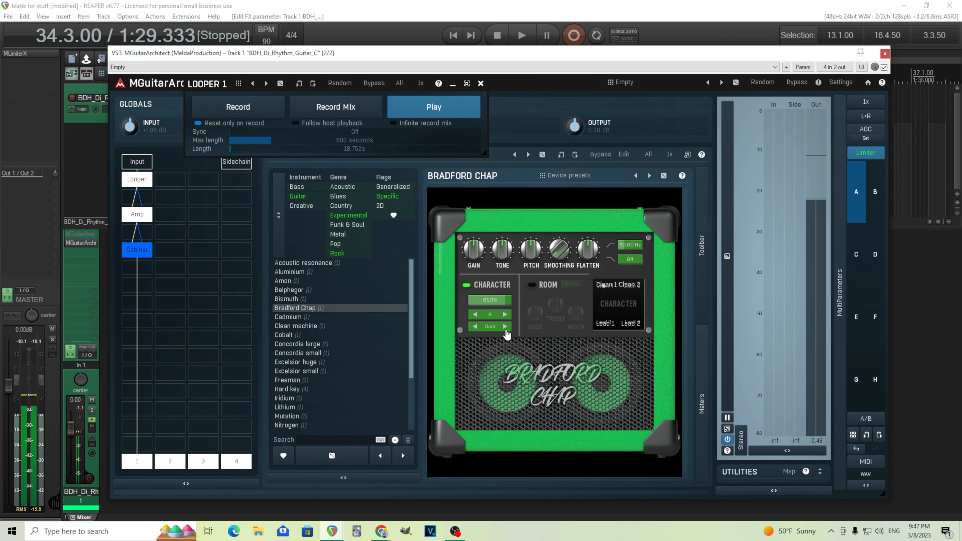
pyautogui.click(506, 326)
pyautogui.click(497, 327)
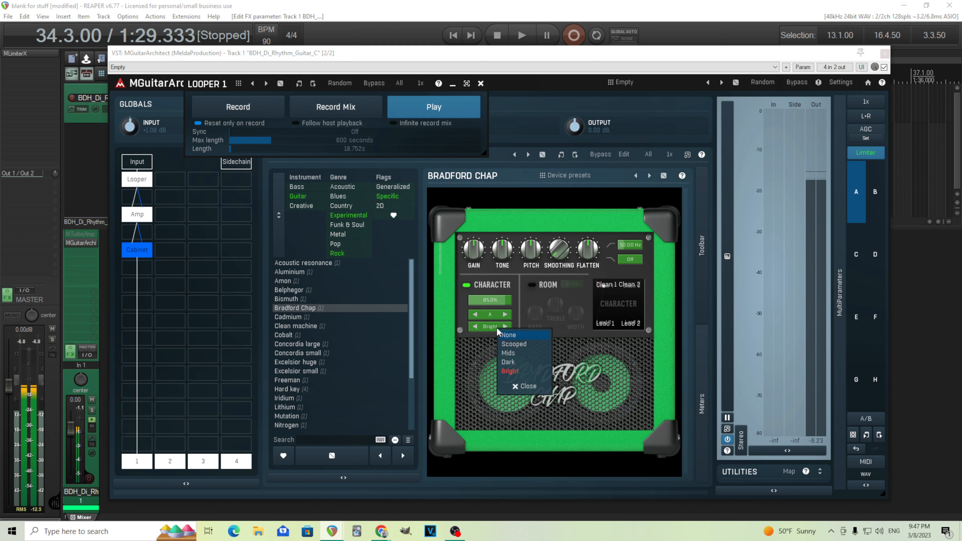
pyautogui.click(507, 343)
# Audition the cabinet's Character variants B, C and D, settle on C, and stop the loop
pyautogui.click(506, 314)
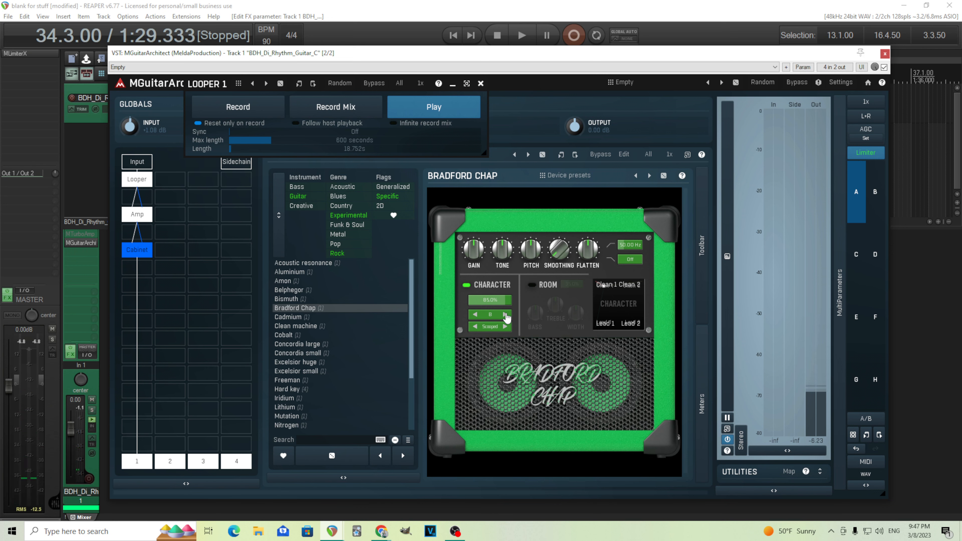
pyautogui.click(506, 315)
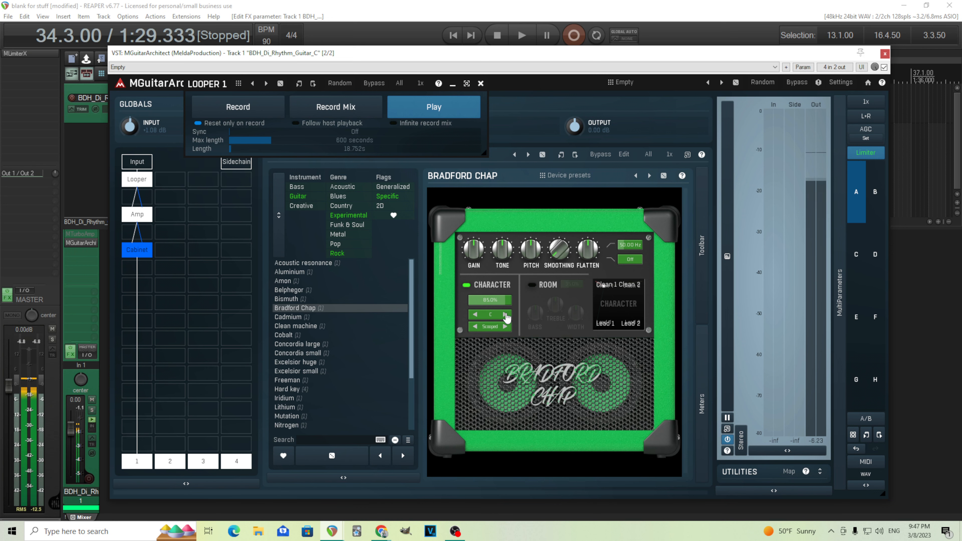
pyautogui.click(505, 315)
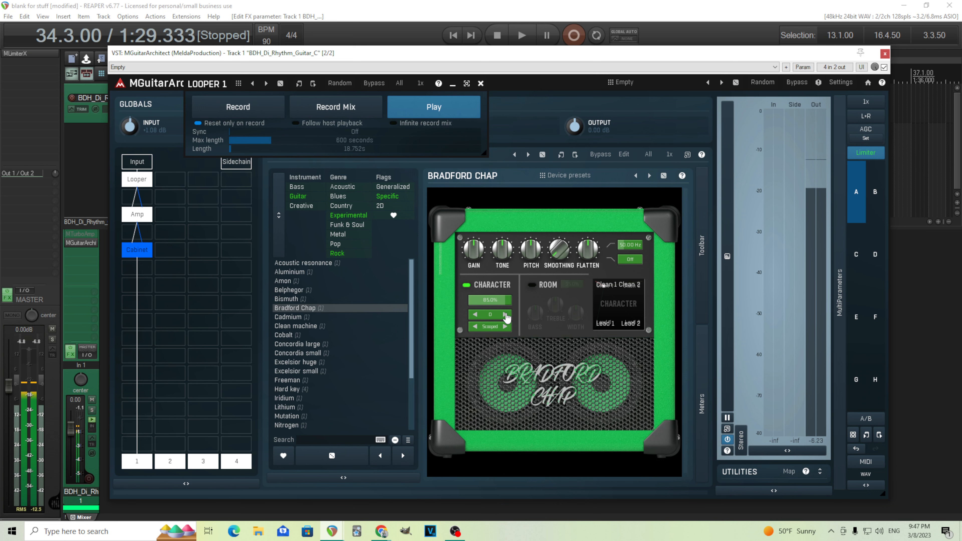
pyautogui.click(473, 319)
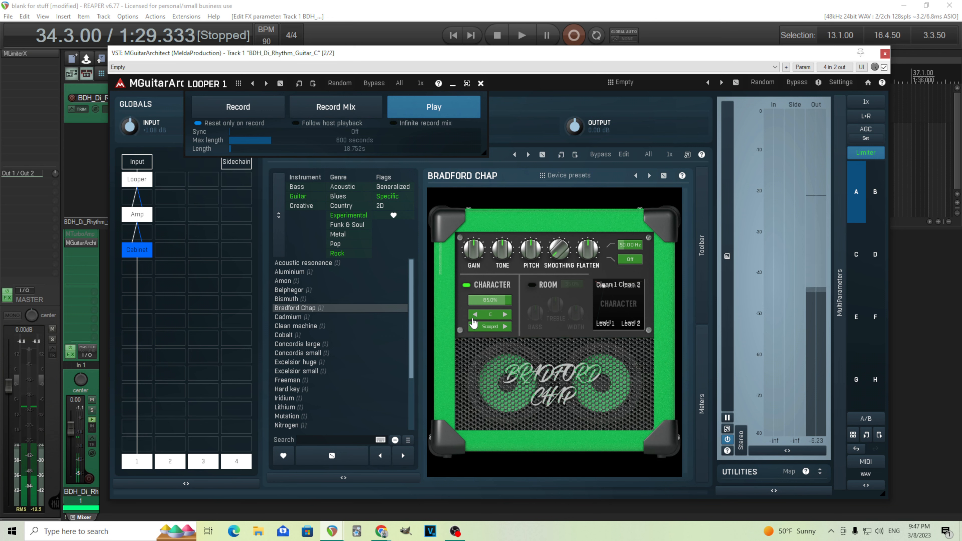
pyautogui.click(441, 113)
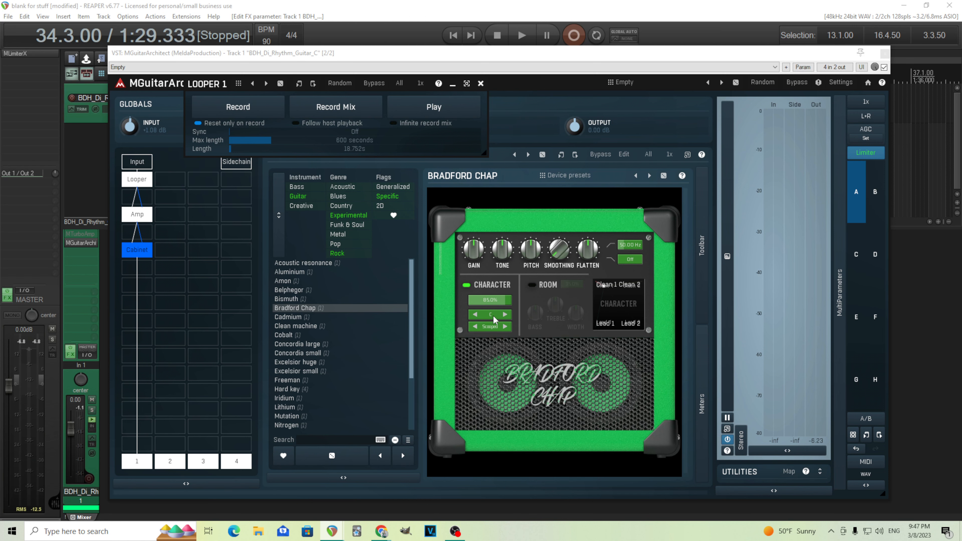
# Adjust the Bradford Chap amp's Bass, Low Mids, High Mids and Presence while the loop plays, and stop the loop
pyautogui.click(137, 215)
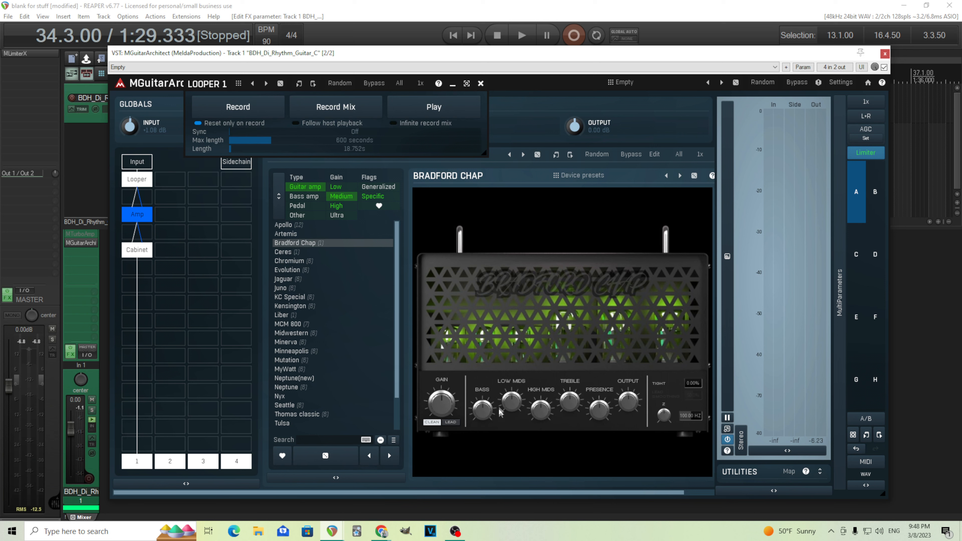
pyautogui.click(453, 114)
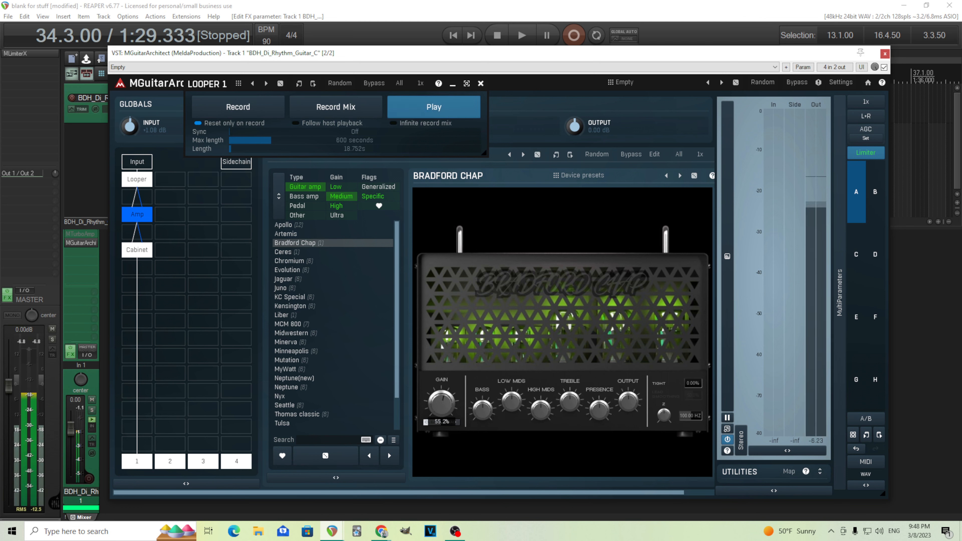
pyautogui.moveTo(482, 411); pyautogui.dragTo(482, 403)
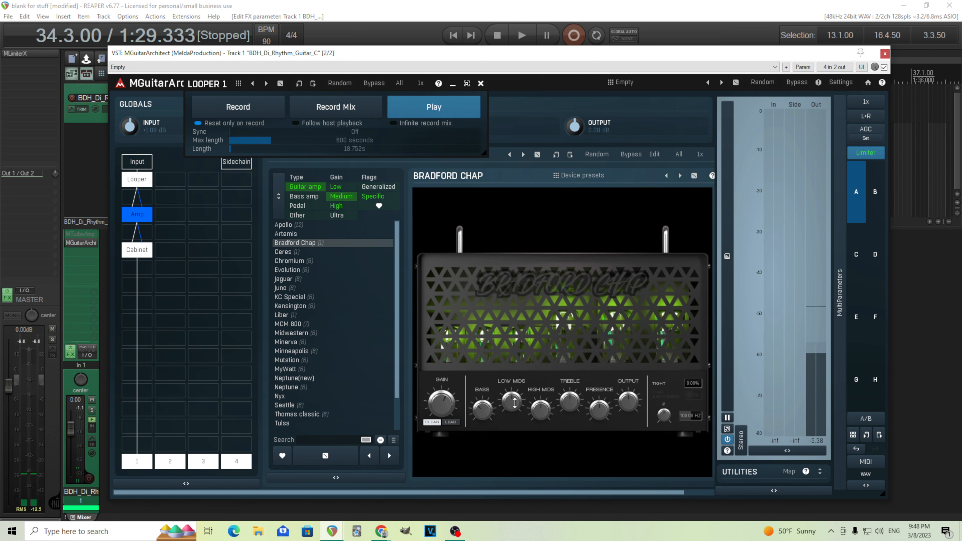
pyautogui.moveTo(515, 404); pyautogui.dragTo(515, 415)
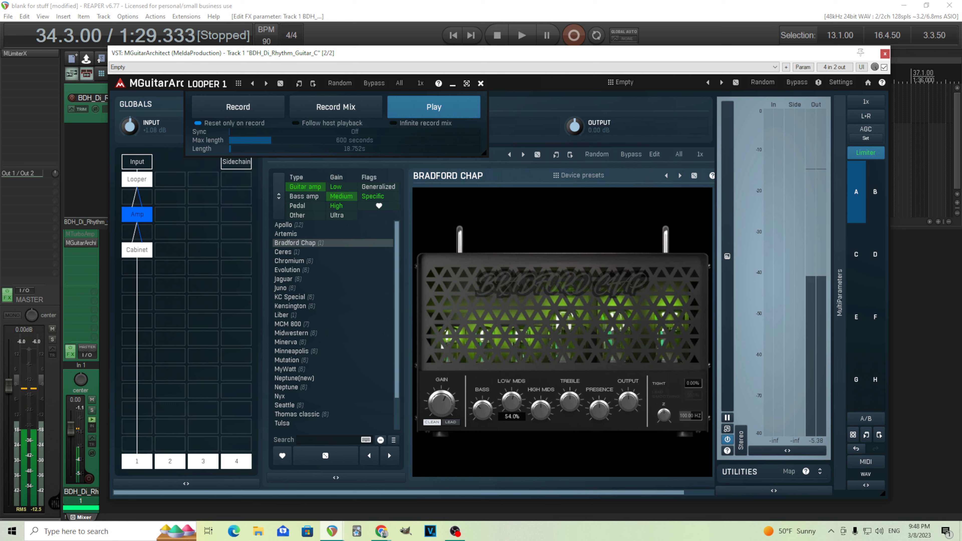
pyautogui.moveTo(541, 411); pyautogui.dragTo(593, 407)
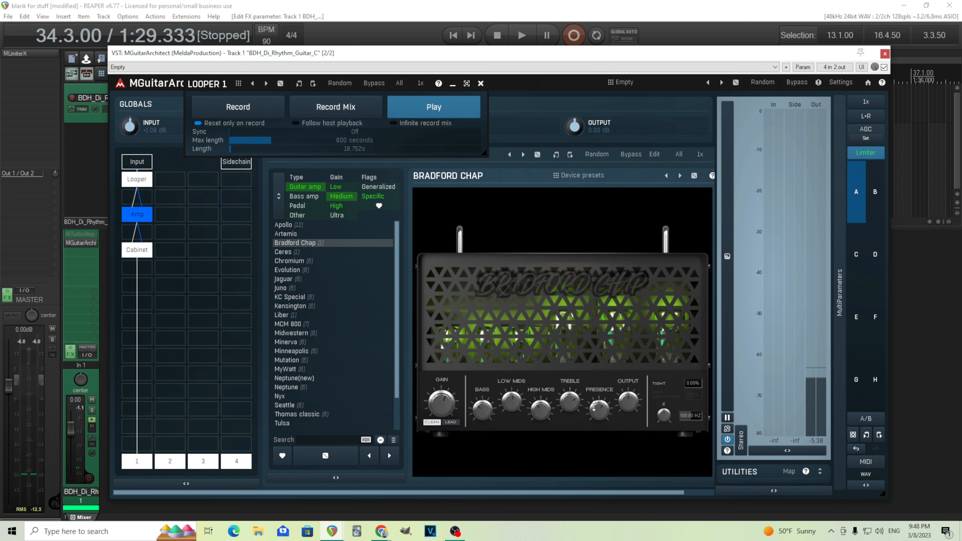
pyautogui.moveTo(594, 407); pyautogui.dragTo(594, 415)
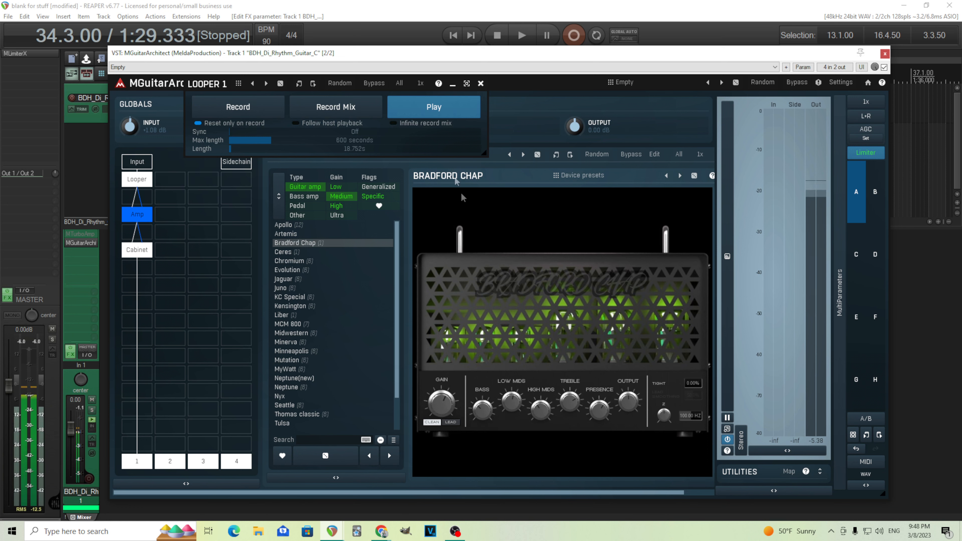
pyautogui.click(434, 111)
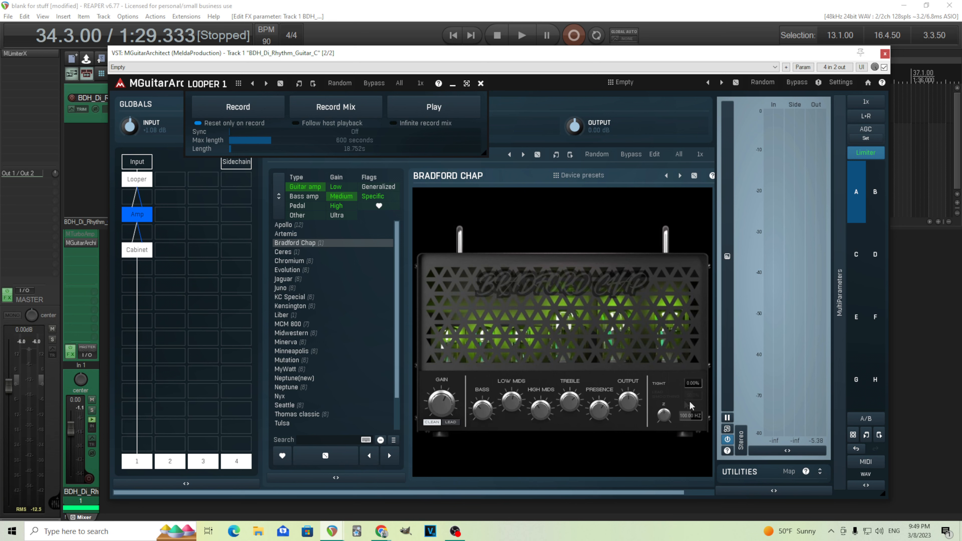
# Audition the small knob in the amp's Tight section against the playing loop, and stop the loop
pyautogui.click(422, 110)
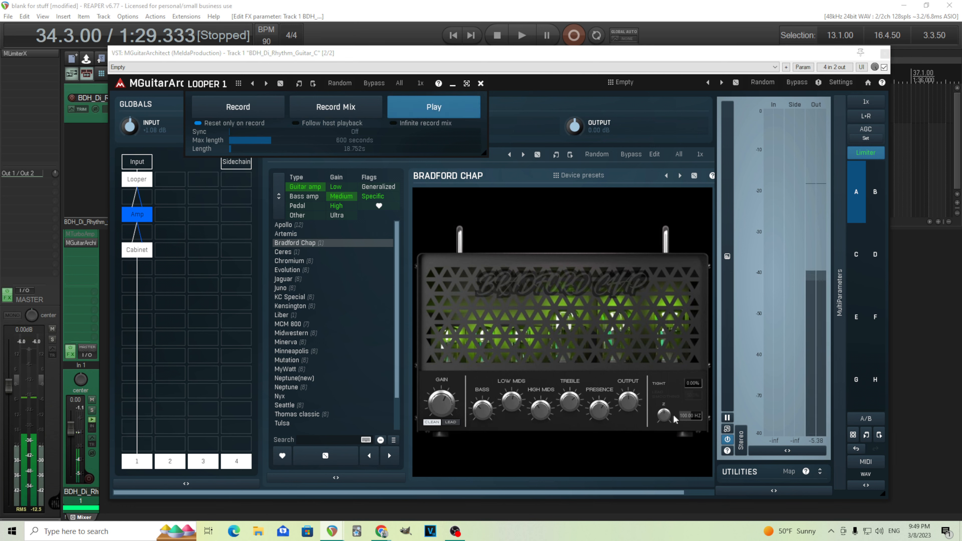
pyautogui.click(667, 415)
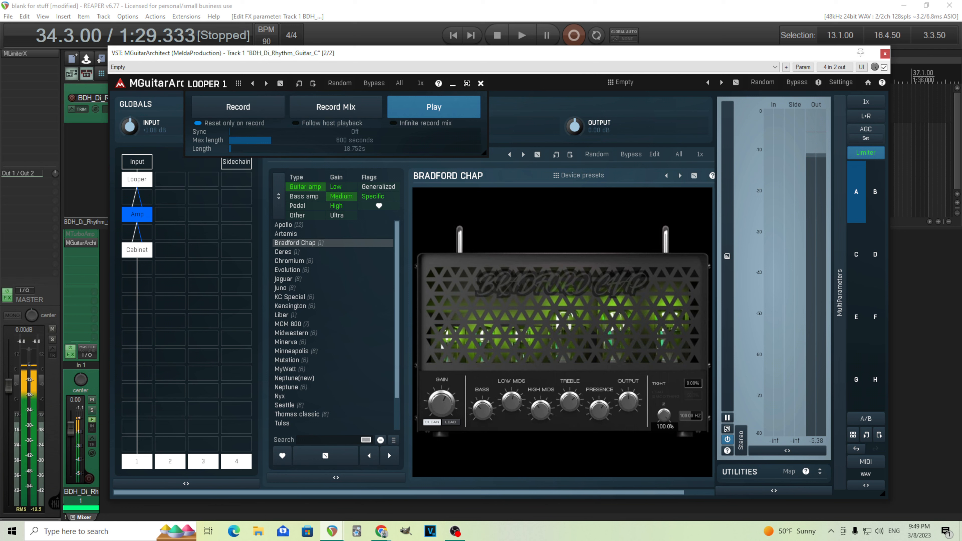
pyautogui.moveTo(665, 416); pyautogui.dragTo(665, 450)
pyautogui.click(435, 107)
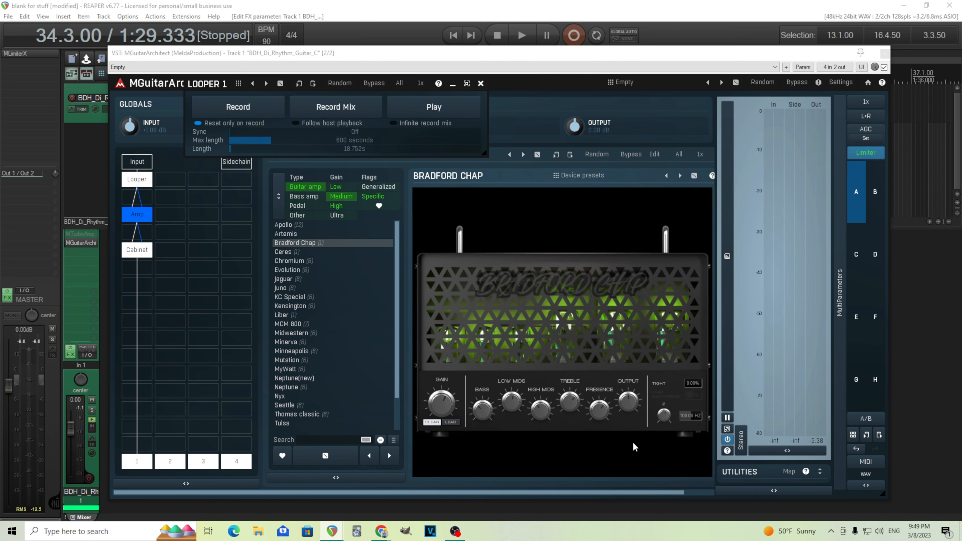
# Move the Cabinet module and the Amp module one slot further down the signal chain
pyautogui.moveTo(136, 251); pyautogui.dragTo(137, 267)
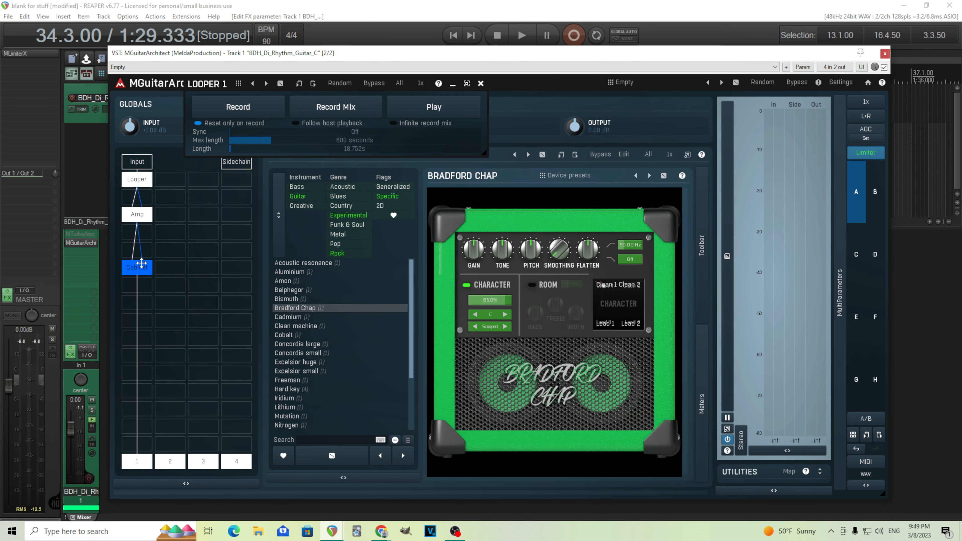
pyautogui.click(133, 222)
pyautogui.moveTo(134, 224); pyautogui.dragTo(137, 234)
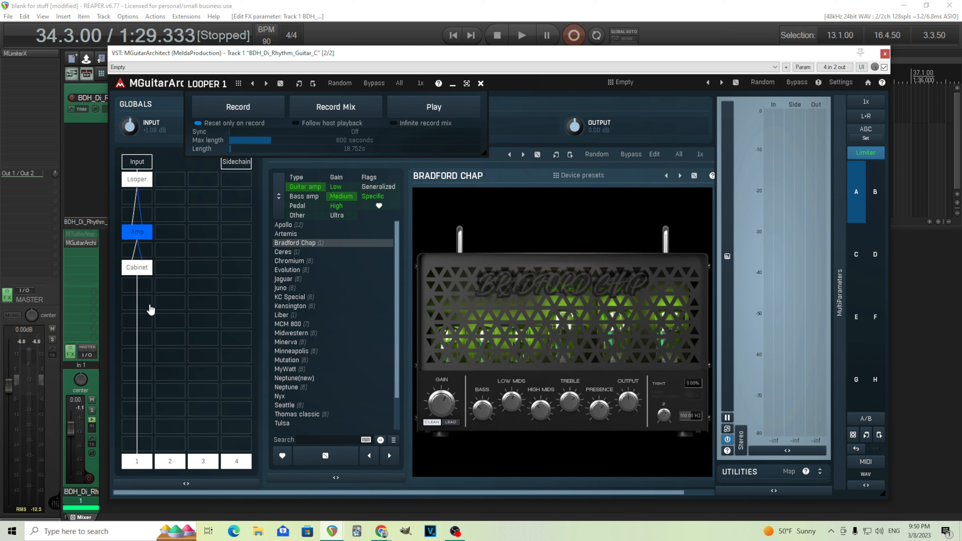
# Add an ER stomp box below the Cabinet module and set its Dry/Wet fully wet
pyautogui.doubleClick(150, 309)
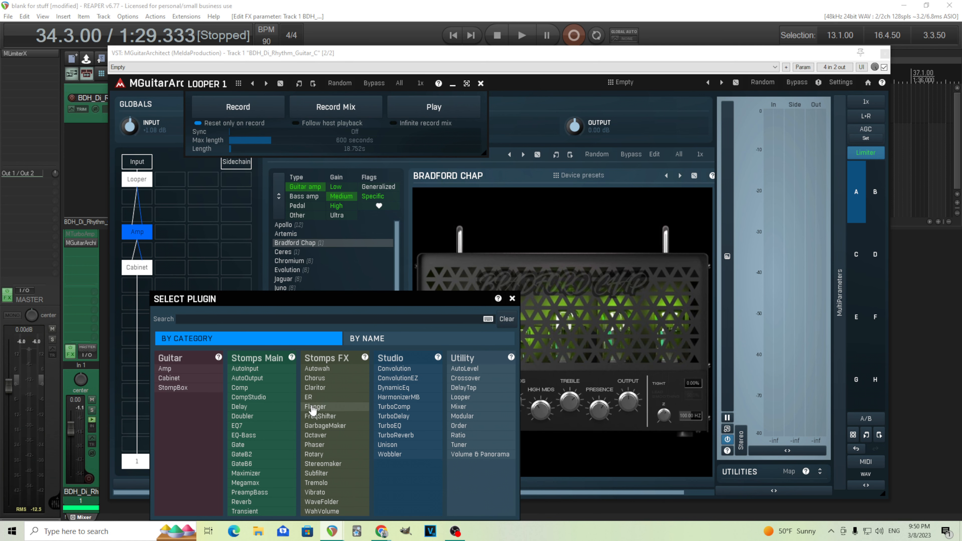
pyautogui.click(312, 398)
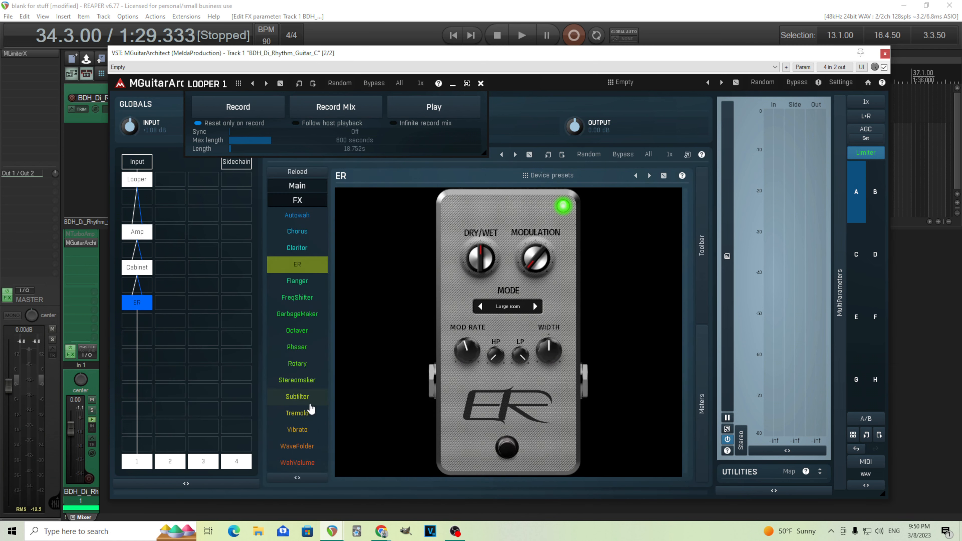
pyautogui.click(509, 307)
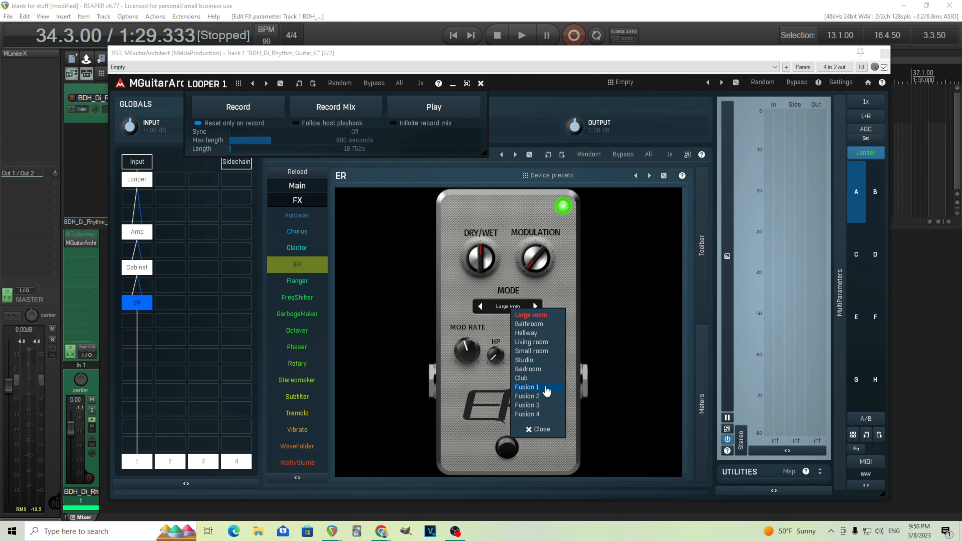
pyautogui.click(480, 268)
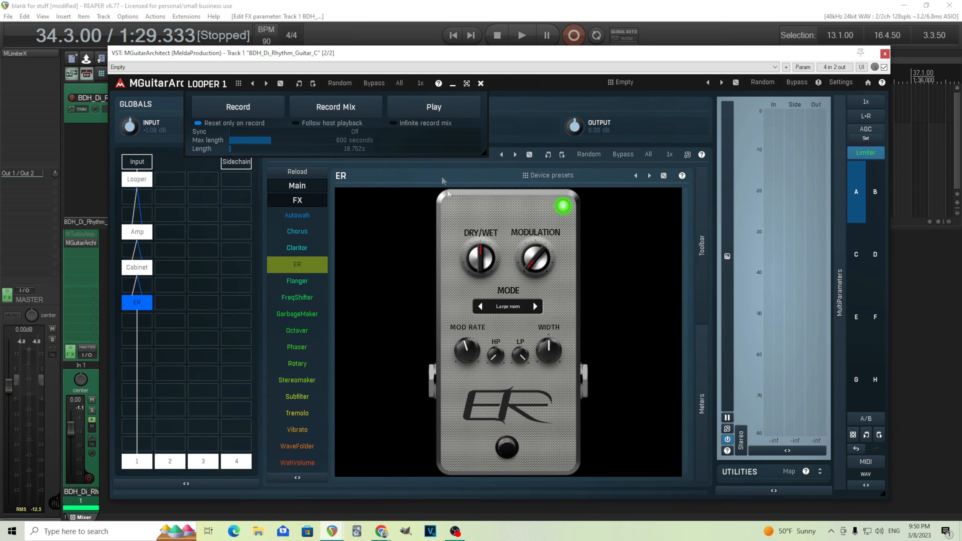
pyautogui.moveTo(485, 264); pyautogui.dragTo(483, 280)
# Audition the ER's Fusion 1, 2, 3 and 4 modes with the loop playing, settle on Fusion 4, and stop the loop
pyautogui.click(508, 306)
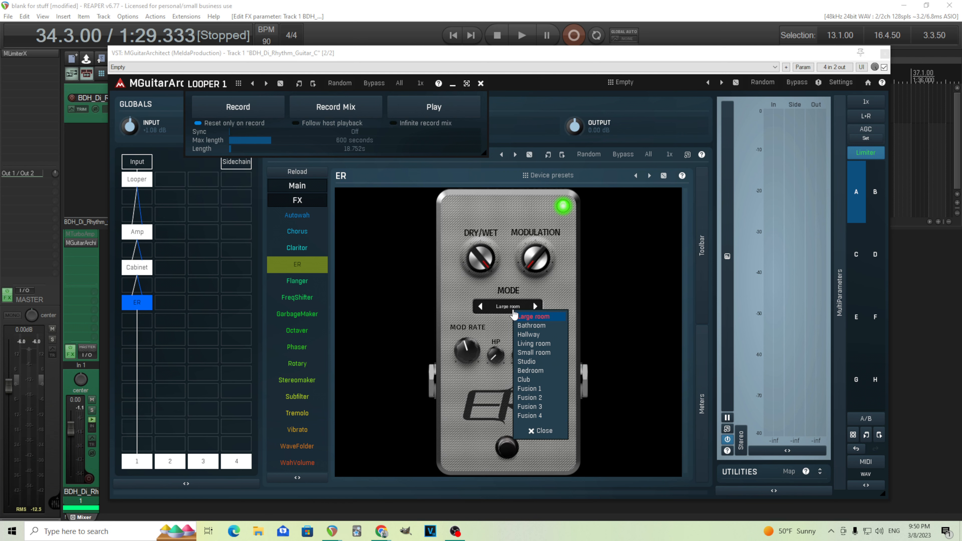
pyautogui.click(542, 389)
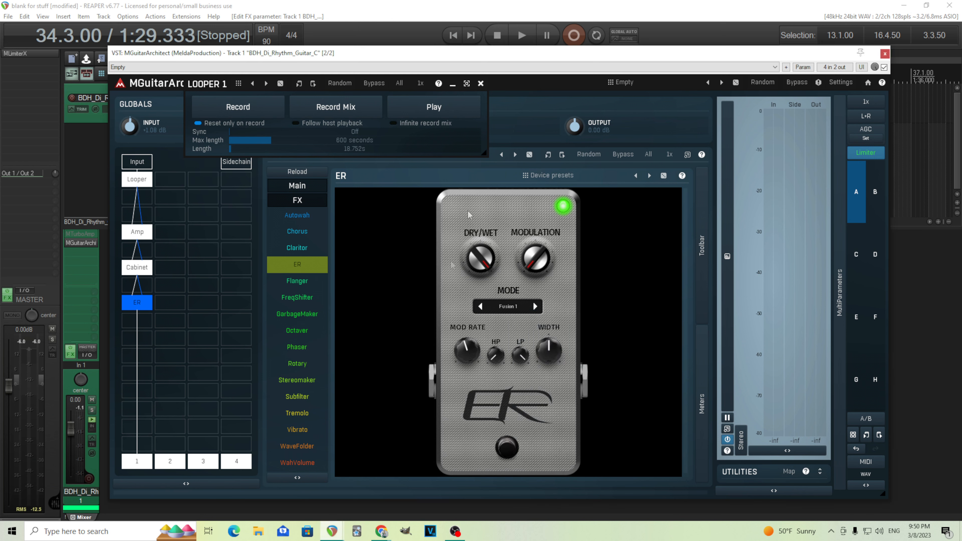
pyautogui.click(442, 108)
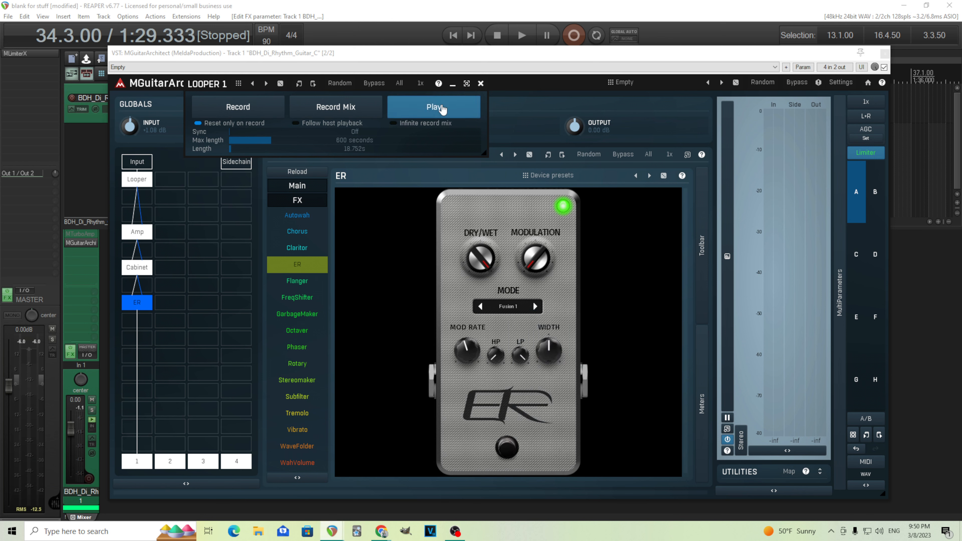
pyautogui.click(536, 306)
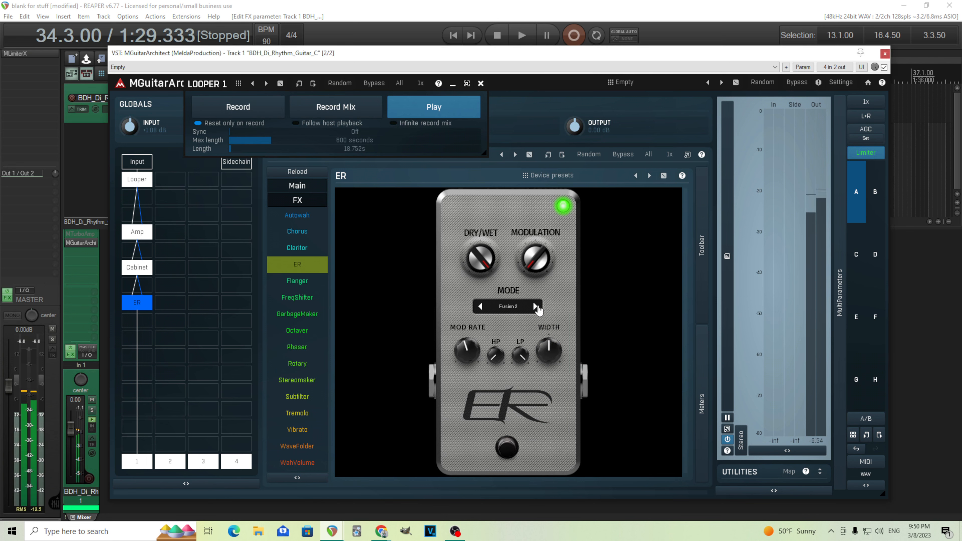
pyautogui.click(536, 306)
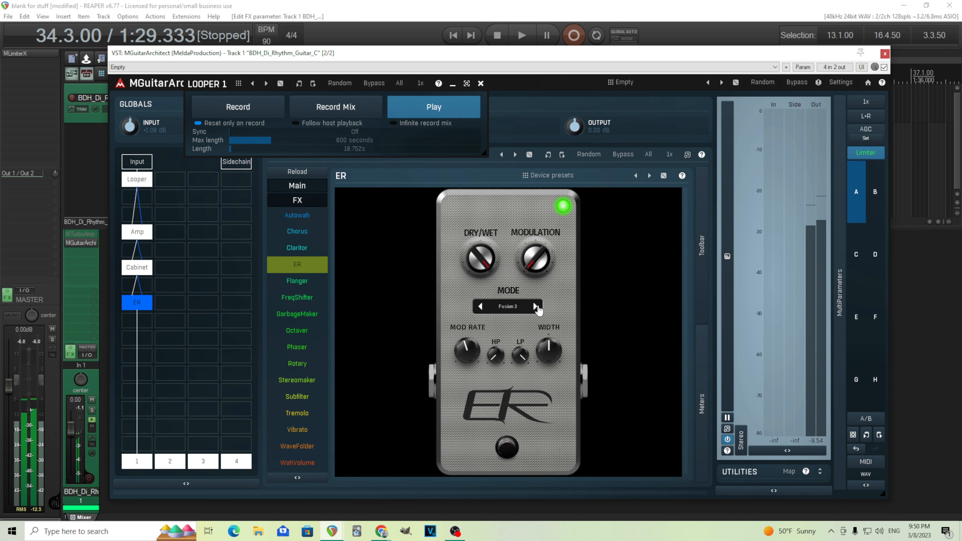
pyautogui.click(537, 306)
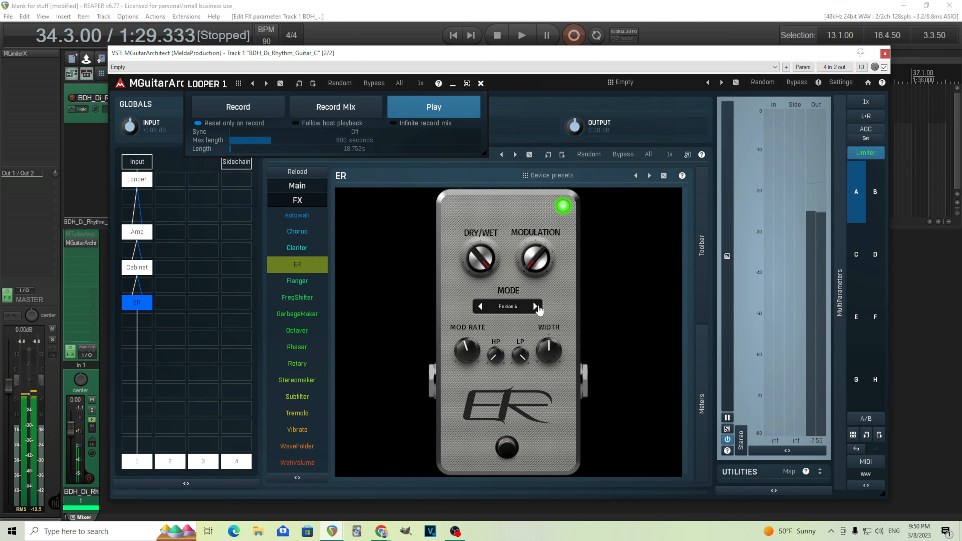
pyautogui.click(443, 107)
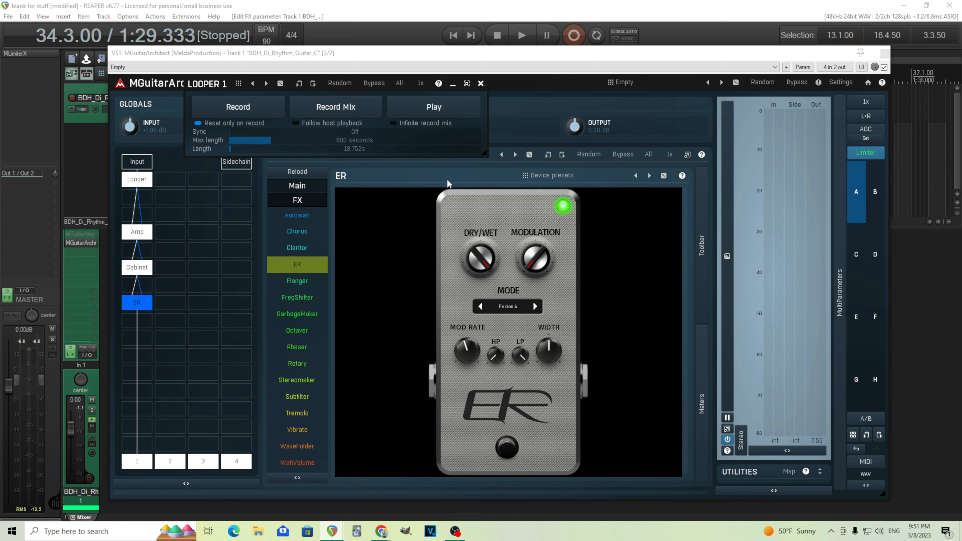
# Set the ER's Dry/Wet to about halfway, raise Modulation and Mod Rate to around halfway while the loop plays, and stop the loop
pyautogui.moveTo(486, 266); pyautogui.dragTo(485, 262)
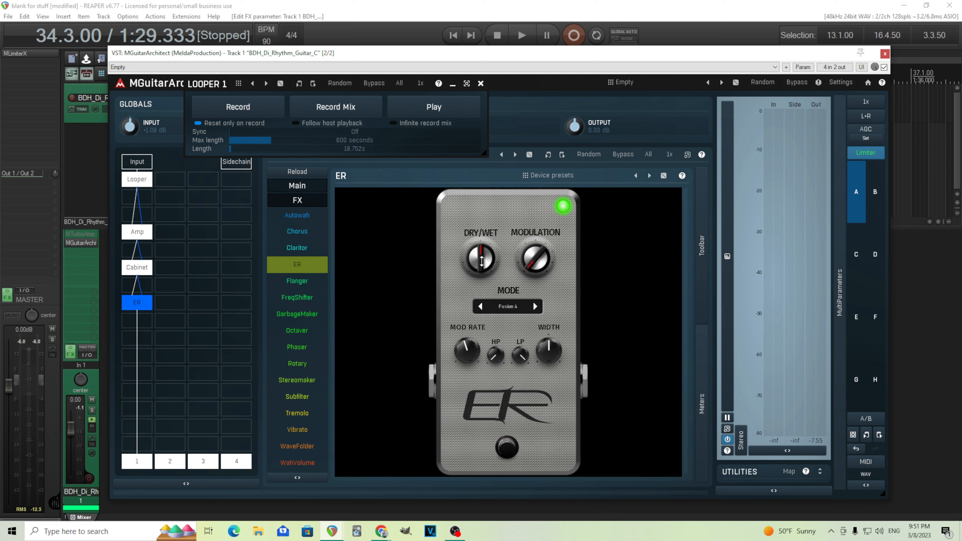
pyautogui.click(539, 259)
pyautogui.moveTo(538, 259); pyautogui.dragTo(470, 349)
pyautogui.rightClick(471, 355)
pyautogui.click(439, 111)
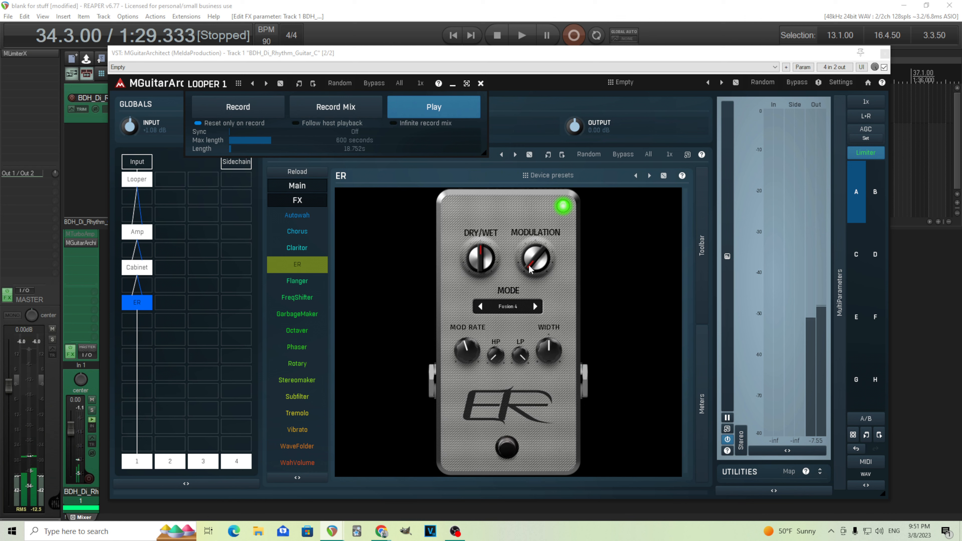
pyautogui.moveTo(530, 269)
pyautogui.mouseDown()
pyautogui.moveTo(530, 228)
pyautogui.moveTo(528, 266)
pyautogui.mouseUp()
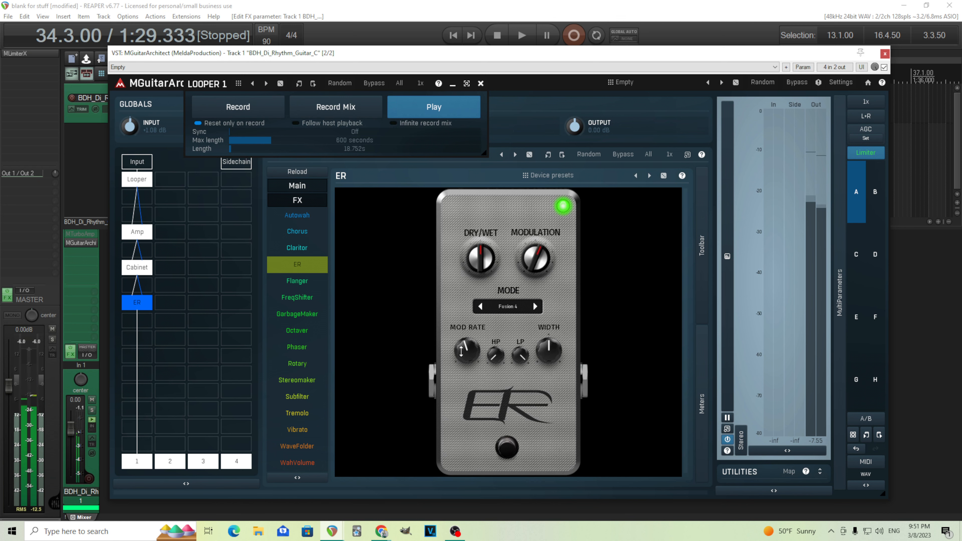
pyautogui.moveTo(461, 353); pyautogui.dragTo(461, 350)
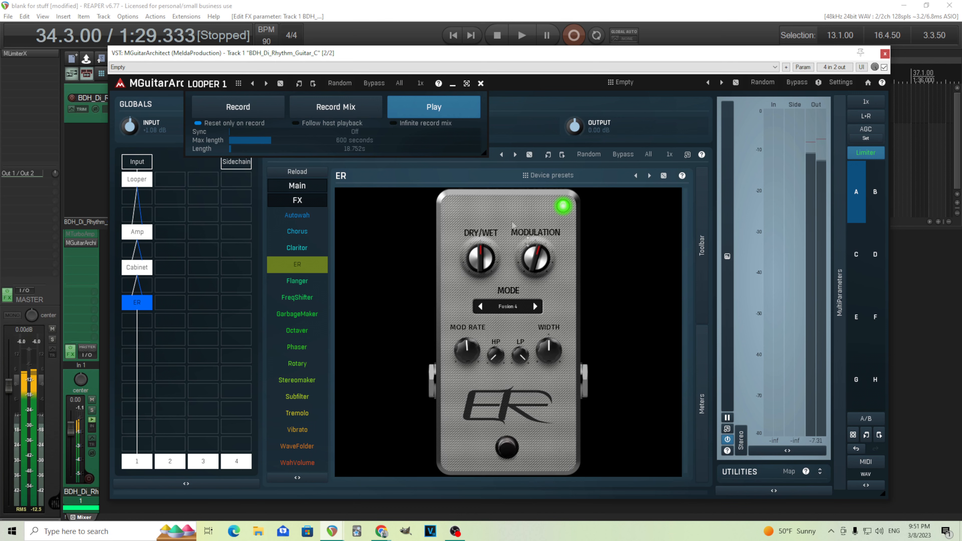
pyautogui.click(448, 114)
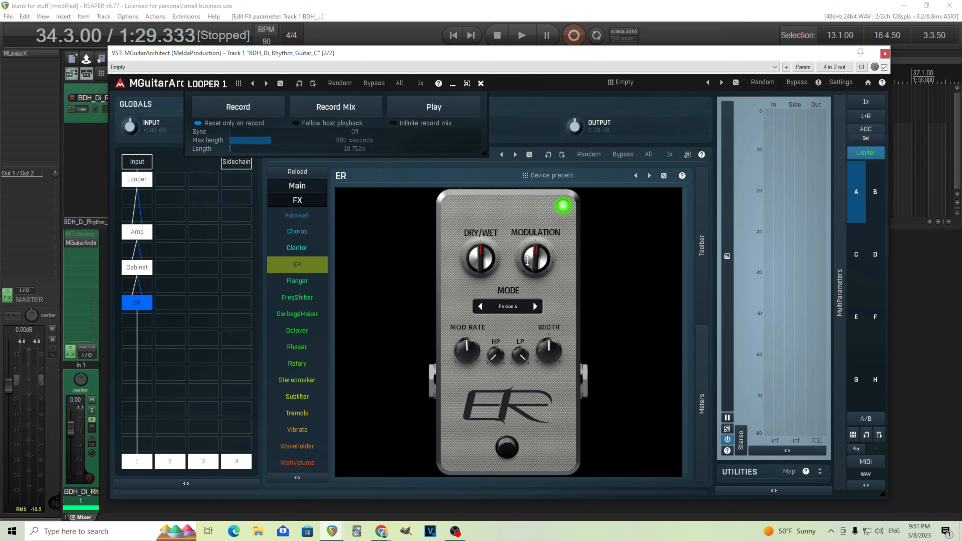
pyautogui.moveTo(538, 263)
pyautogui.mouseDown()
pyautogui.moveTo(538, 246)
pyautogui.moveTo(538, 263)
pyautogui.mouseUp()
# Add a Reverb stomp box below the ER, set its type to Plate, and turn Ducking fully down
pyautogui.doubleClick(151, 342)
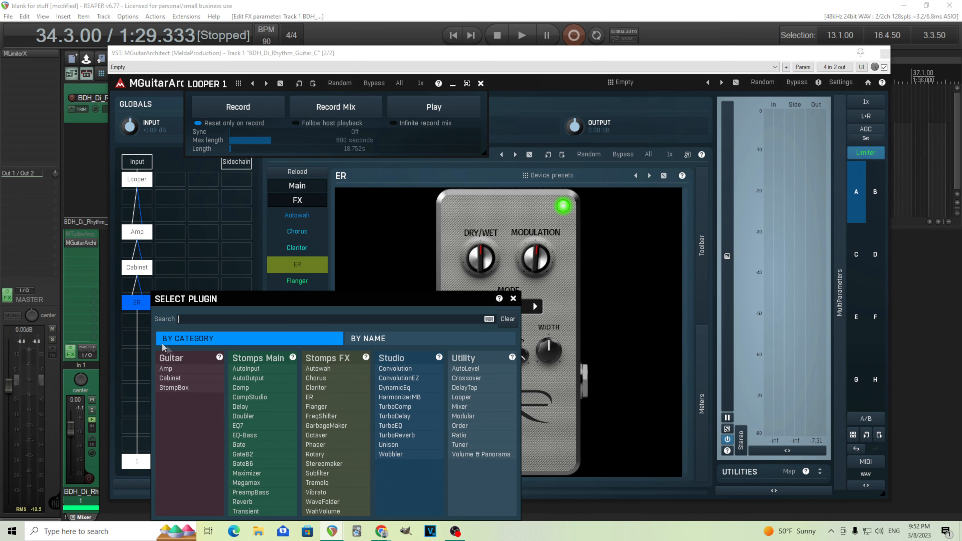
pyautogui.click(267, 501)
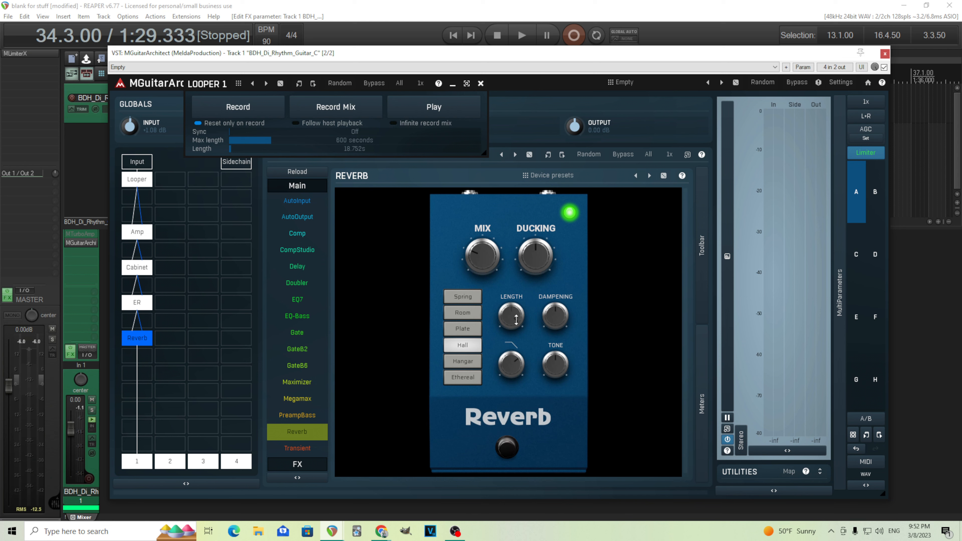
pyautogui.click(470, 331)
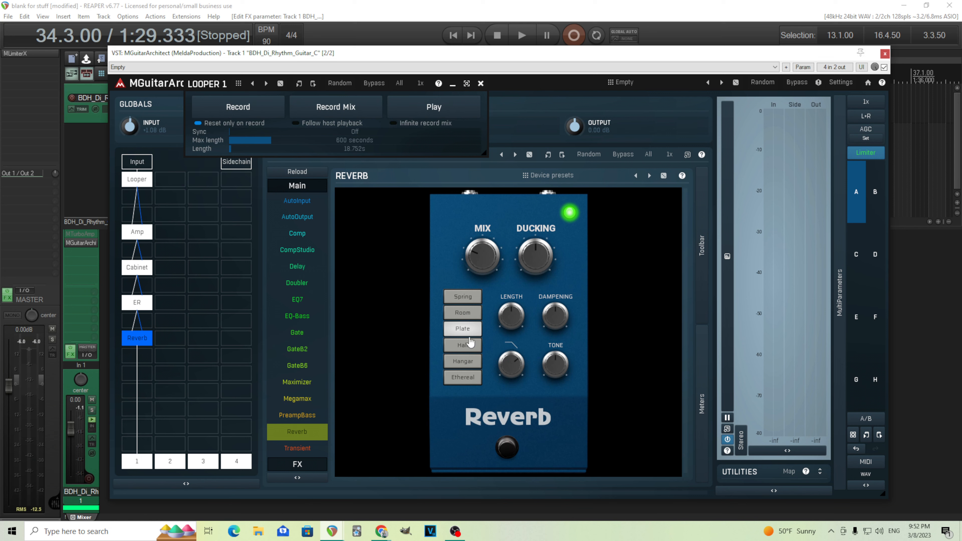
pyautogui.moveTo(544, 249); pyautogui.dragTo(545, 303)
# Raise the Reverb's Mix slightly while the loop plays, and stop the loop
pyautogui.click(453, 114)
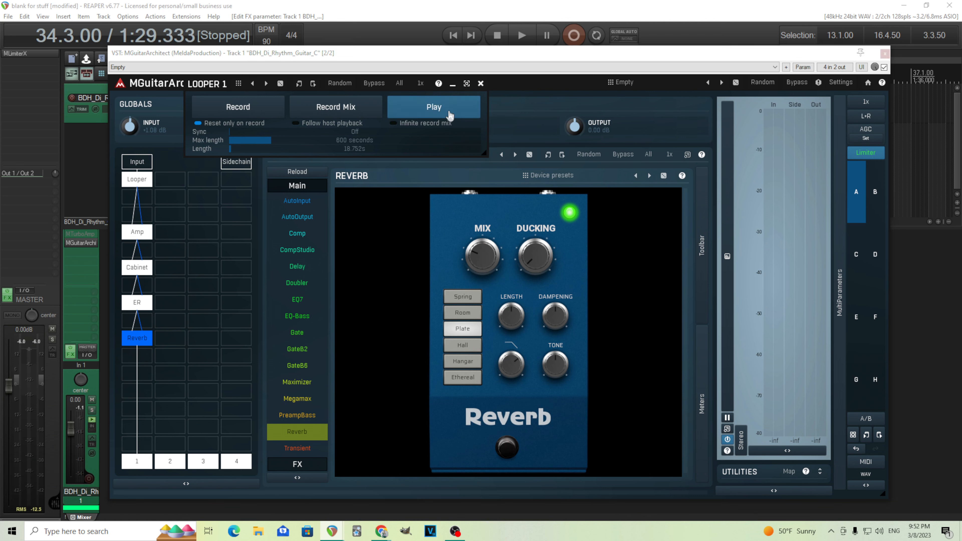
pyautogui.click(487, 264)
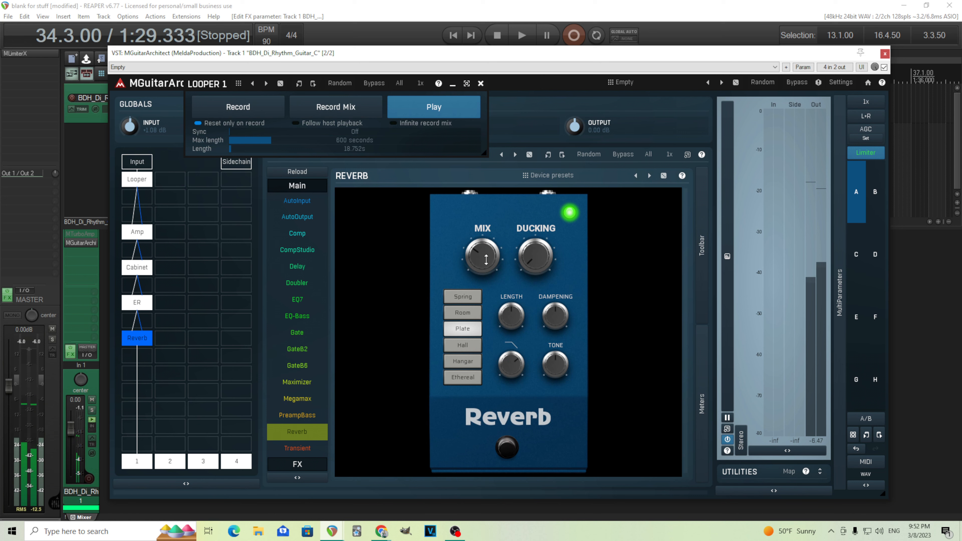
pyautogui.click(443, 110)
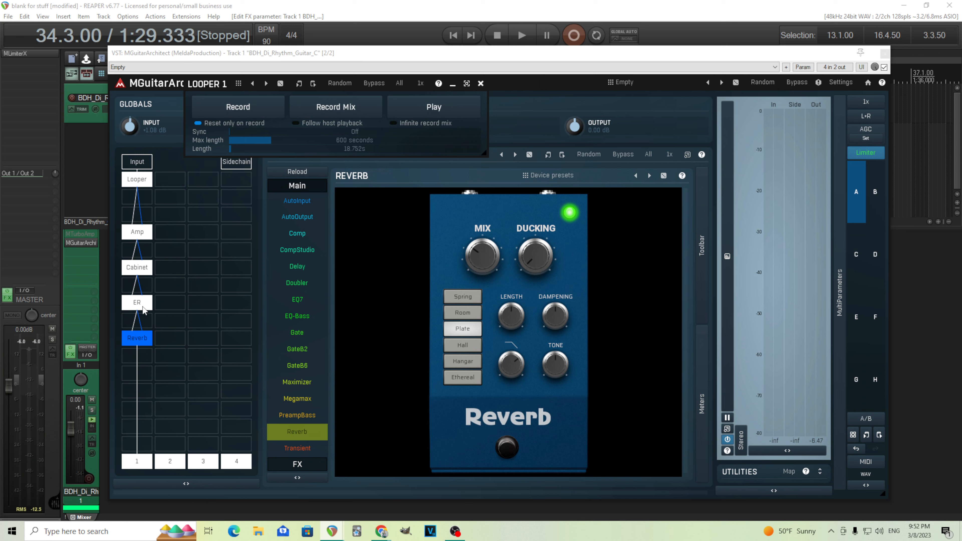
# Add a WahVolume stomp box between the Looper and the Amp and set it to Volume mode
pyautogui.click(148, 220)
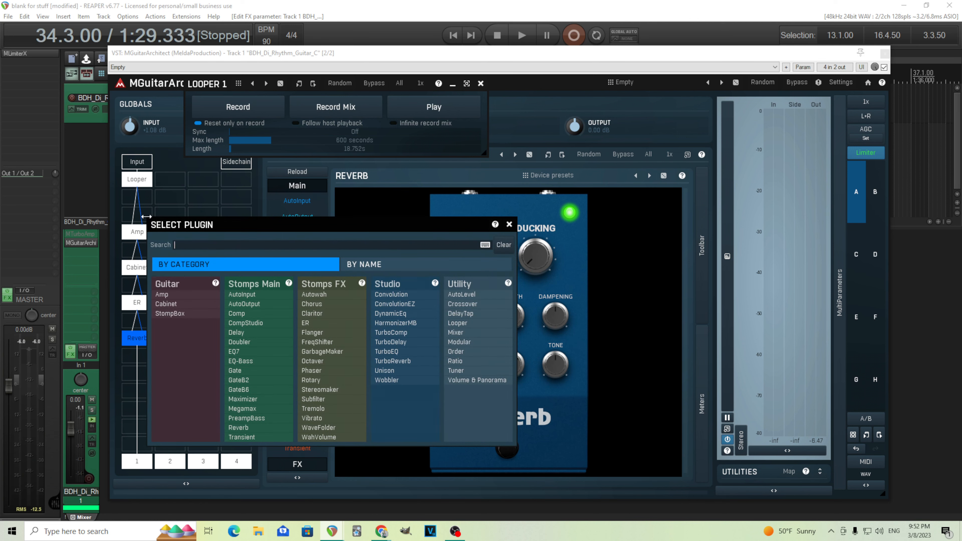
pyautogui.click(319, 437)
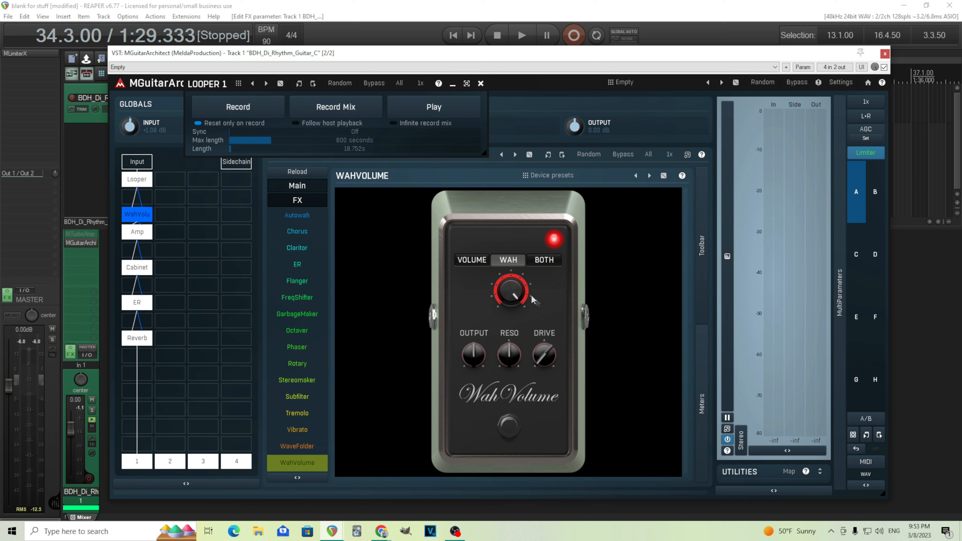
pyautogui.click(481, 263)
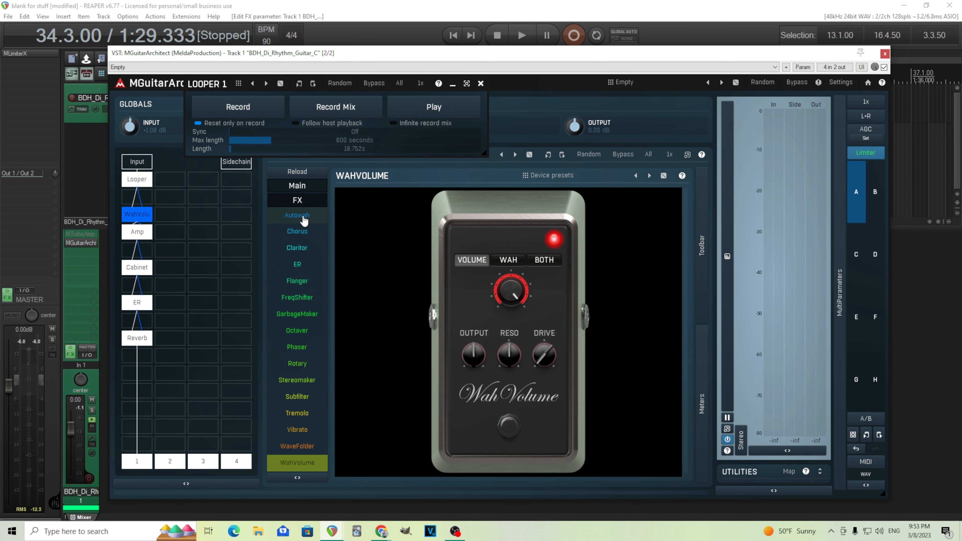
# Close the looper window, insert a new track below the guitar track, and name it "midi control"
pyautogui.moveTo(152, 56); pyautogui.dragTo(193, 58)
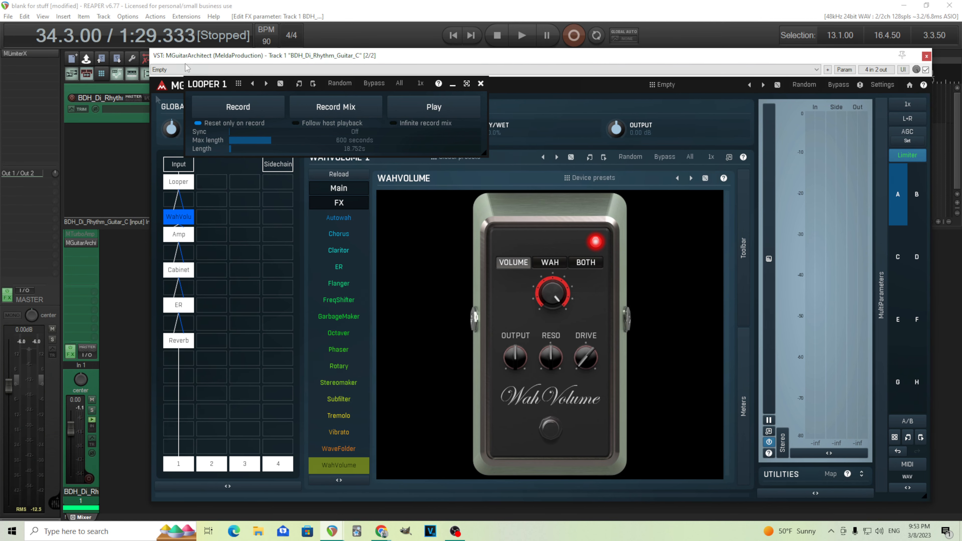
pyautogui.click(480, 83)
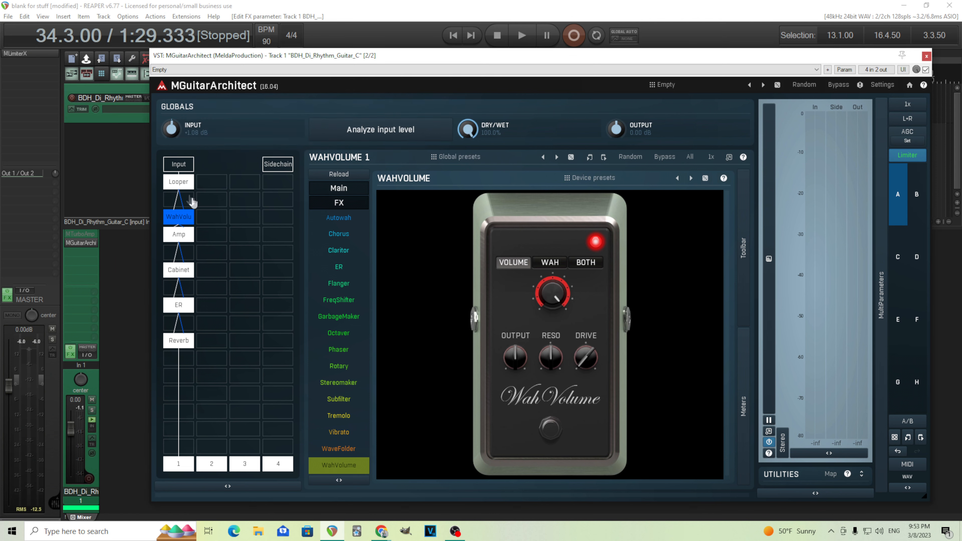
pyautogui.rightClick(90, 143)
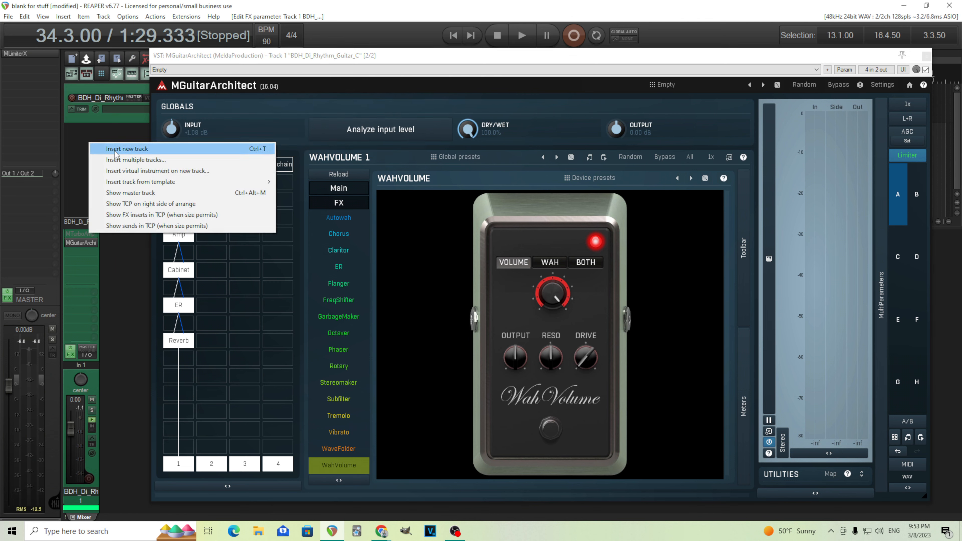
pyautogui.click(115, 150)
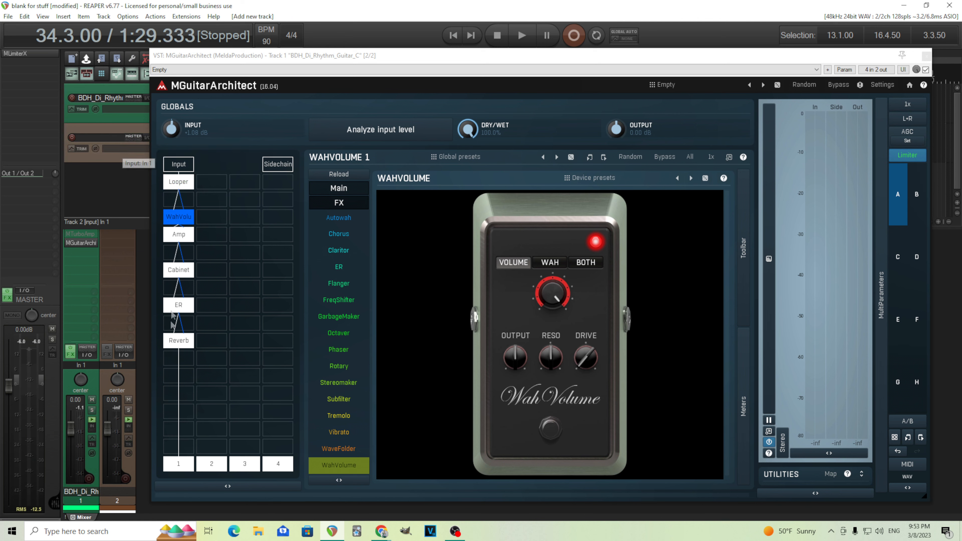
pyautogui.doubleClick(109, 137)
pyautogui.write('midi control')
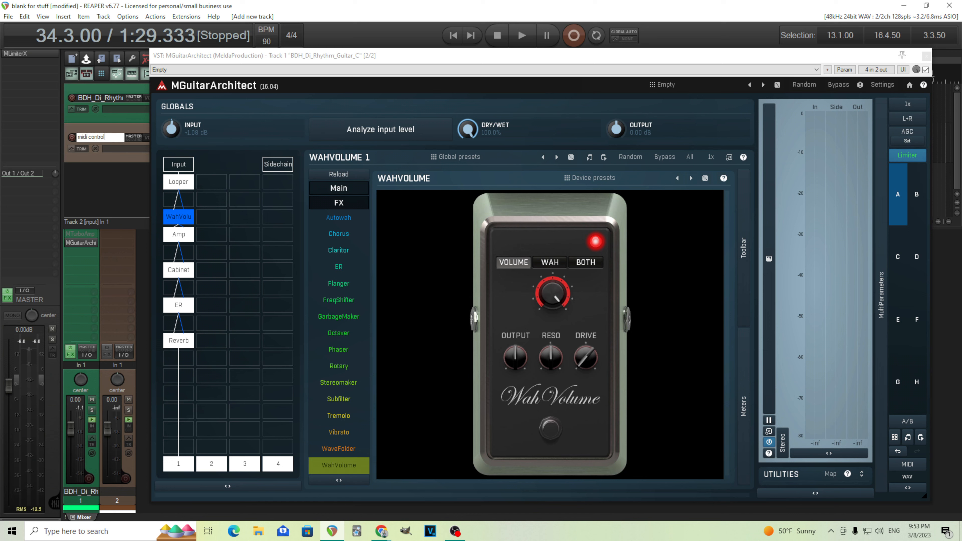
pyautogui.press('Return')
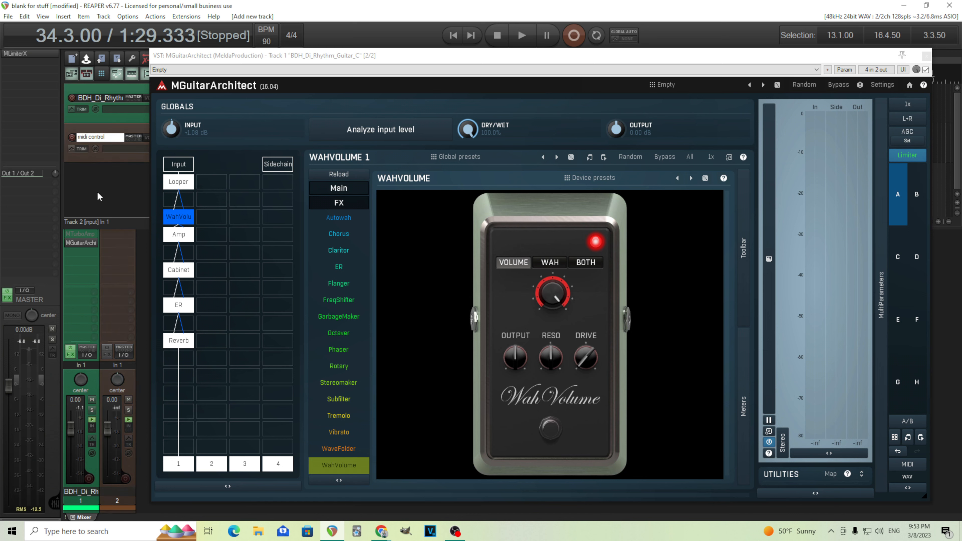
# Set the midi control track's input to MIDI from MOTU M Series MIDI In on all channels
pyautogui.click(119, 155)
pyautogui.moveTo(150, 182)
pyautogui.moveTo(231, 193)
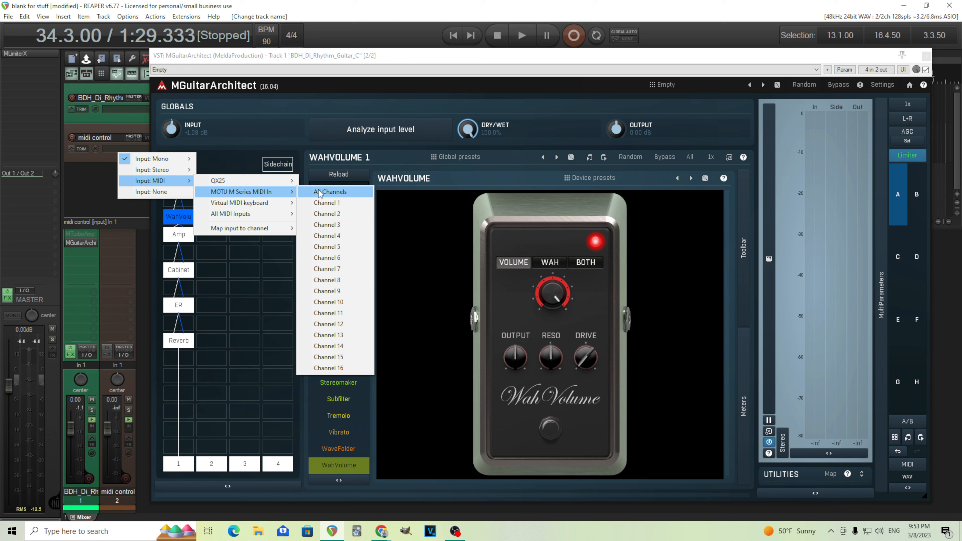
pyautogui.click(321, 193)
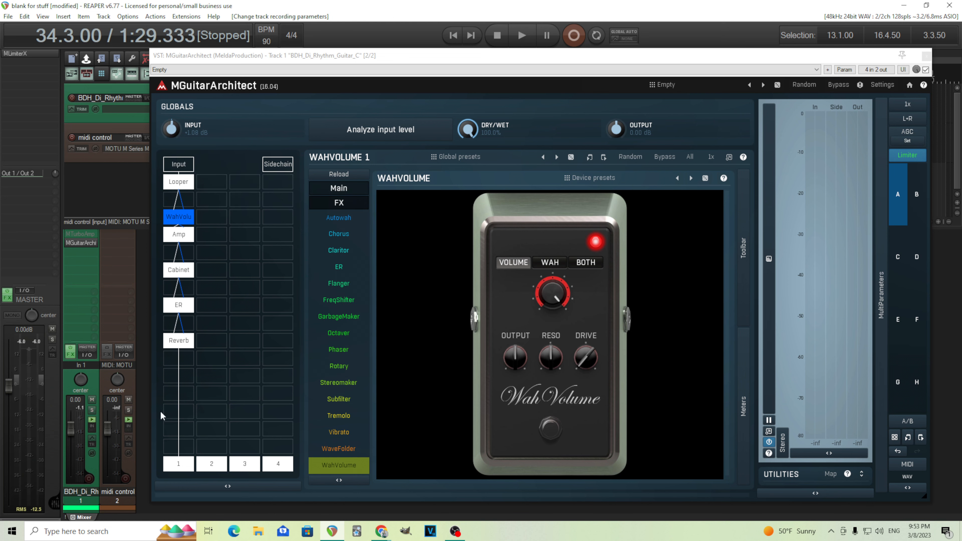
# Record-arm the midi control and guitar tracks, and route a send from the midi control track to the guitar track
pyautogui.click(125, 478)
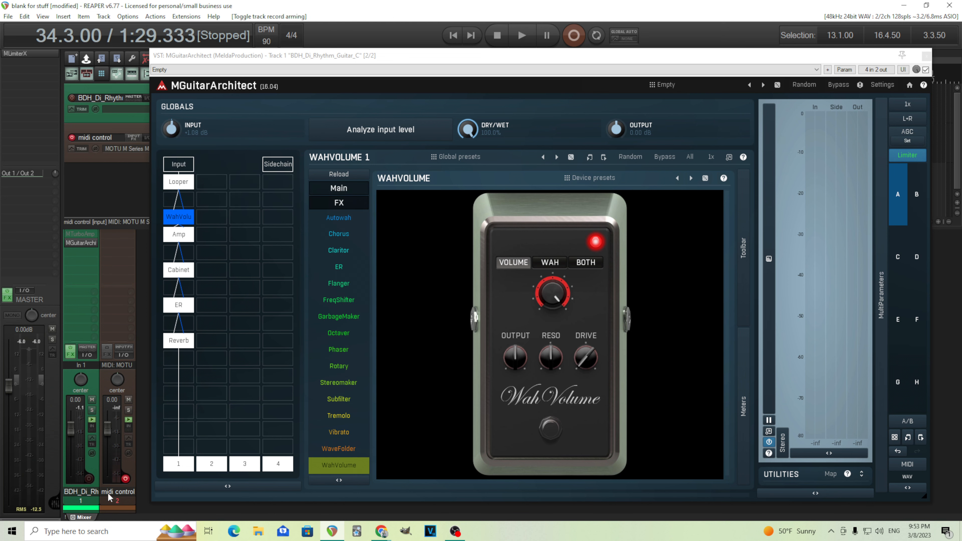
pyautogui.click(89, 479)
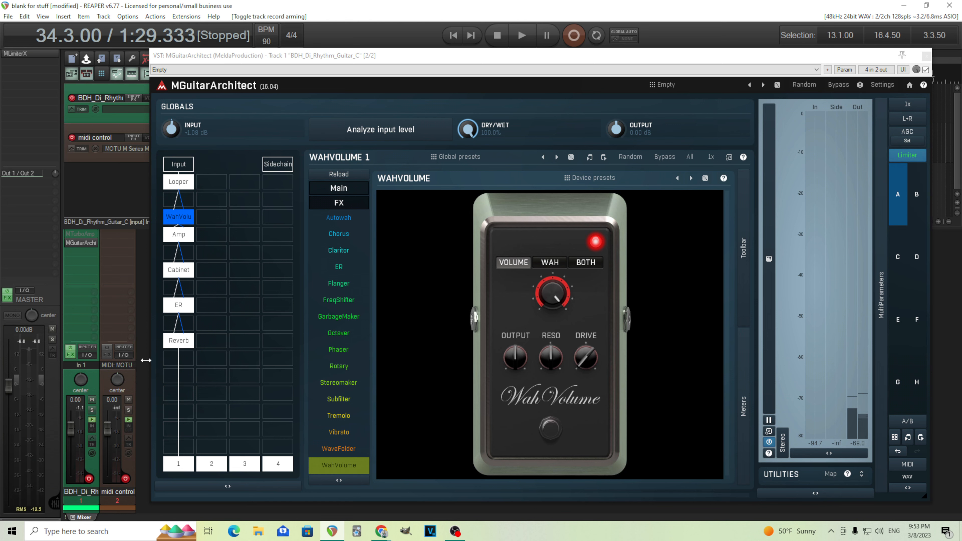
pyautogui.moveTo(125, 355); pyautogui.dragTo(422, 295)
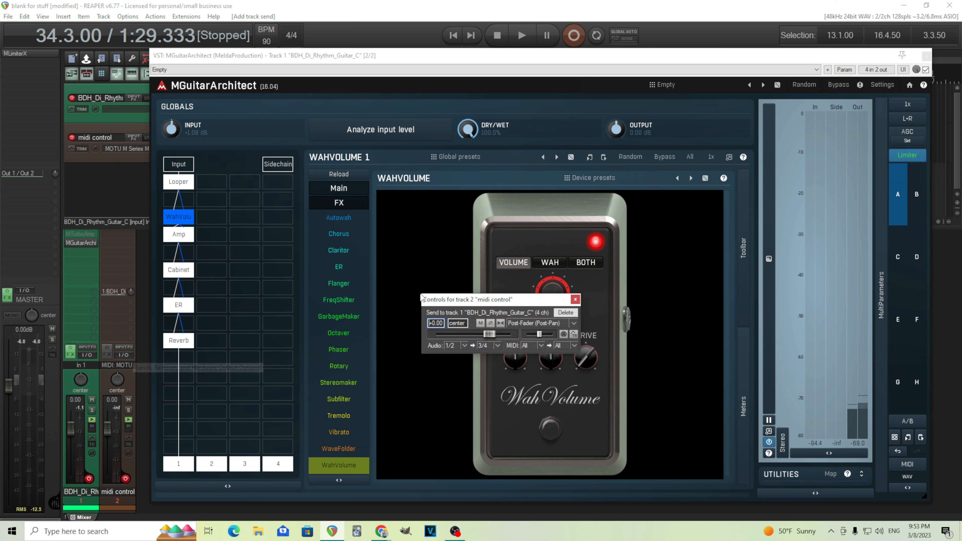
pyautogui.click(575, 299)
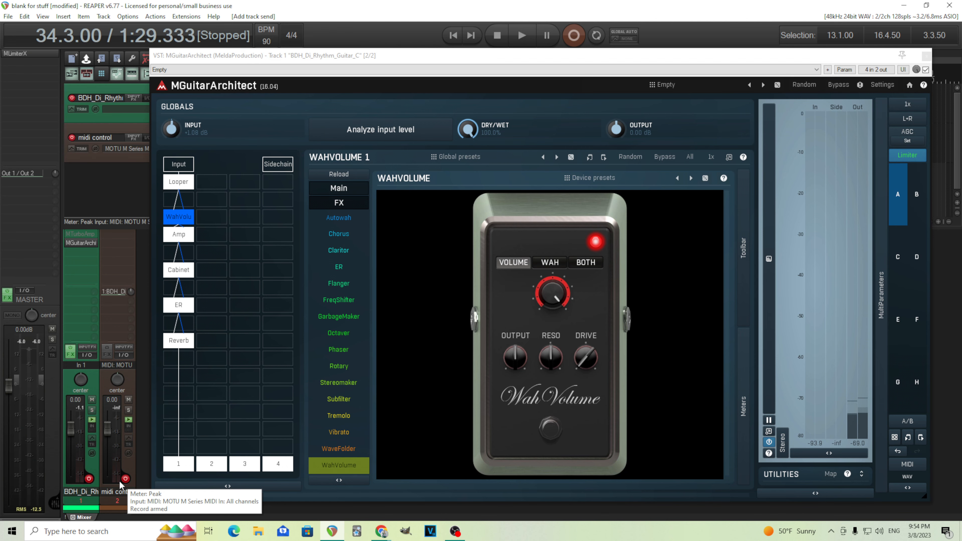
# Enable MIDI controllers in MGuitarArchitect's MIDI settings and assign the WahVolume's pedal position as the first controller's target
pyautogui.moveTo(434, 70); pyautogui.dragTo(393, 67)
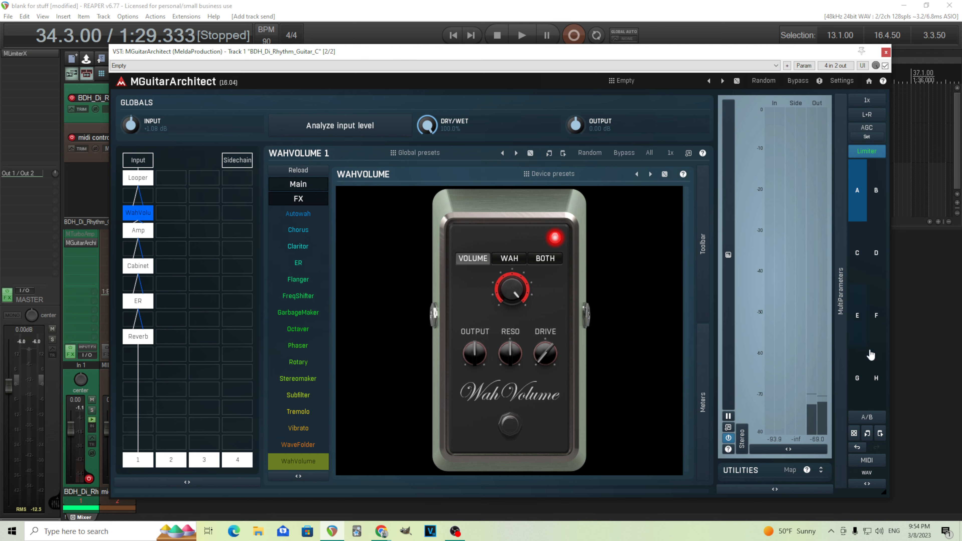
pyautogui.click(877, 463)
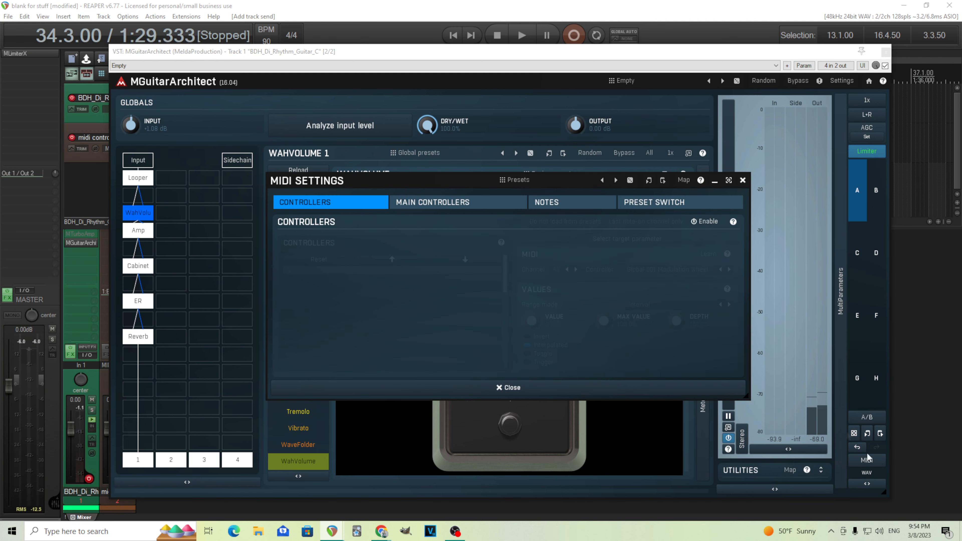
pyautogui.click(704, 221)
pyautogui.moveTo(329, 181); pyautogui.dragTo(391, 313)
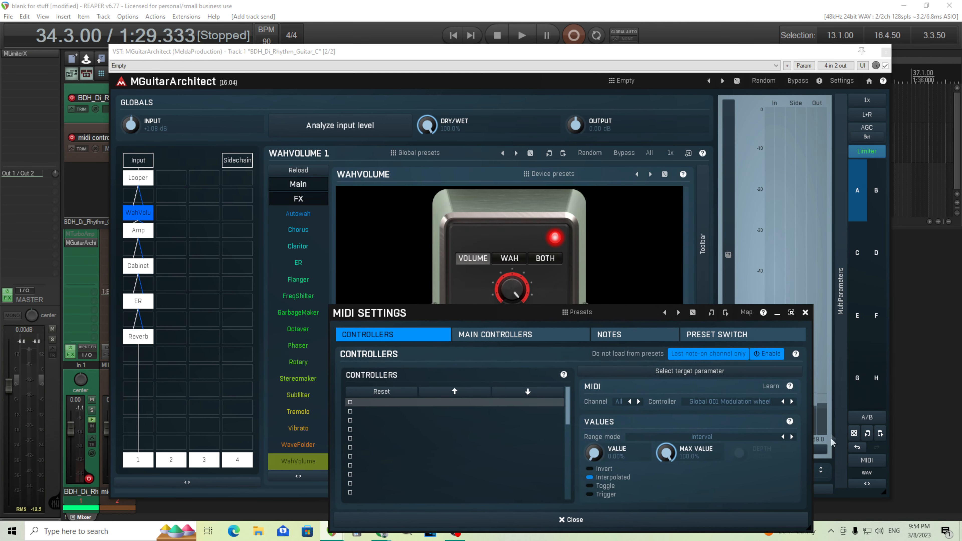
pyautogui.click(774, 390)
pyautogui.click(512, 295)
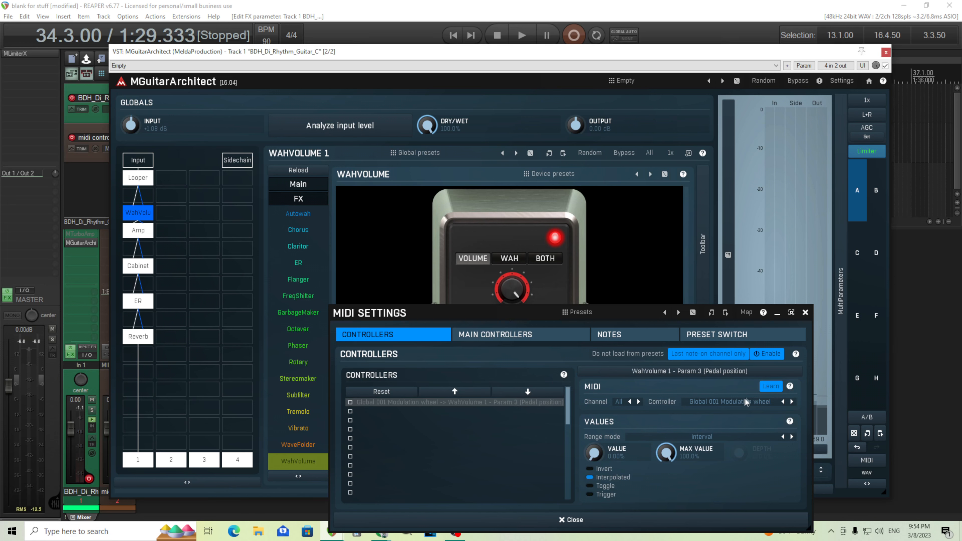
# Learn the expression pedal as User 027 Ctrl 6 on channel 1, activate the mapping, and close the MIDI settings
pyautogui.click(773, 386)
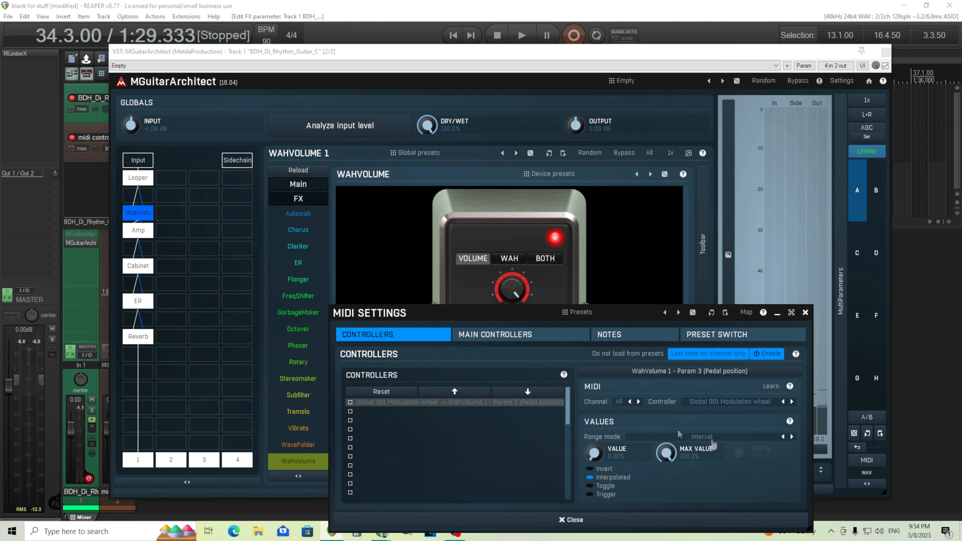
pyautogui.click(773, 387)
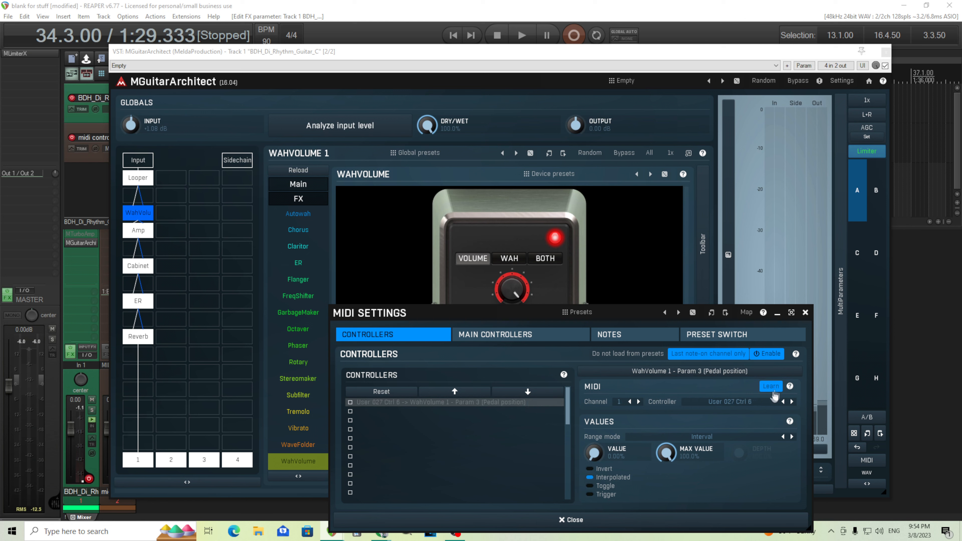
pyautogui.click(774, 388)
pyautogui.click(350, 403)
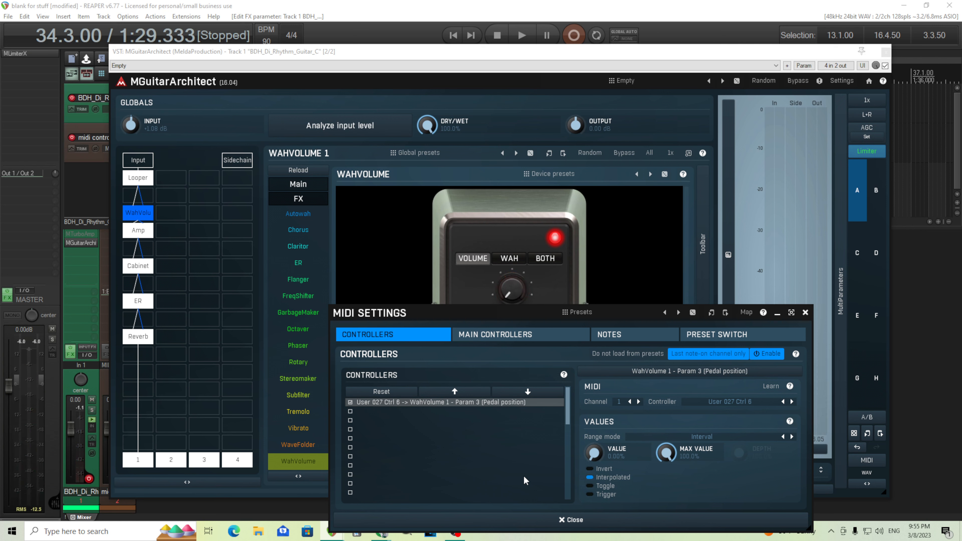
pyautogui.click(563, 519)
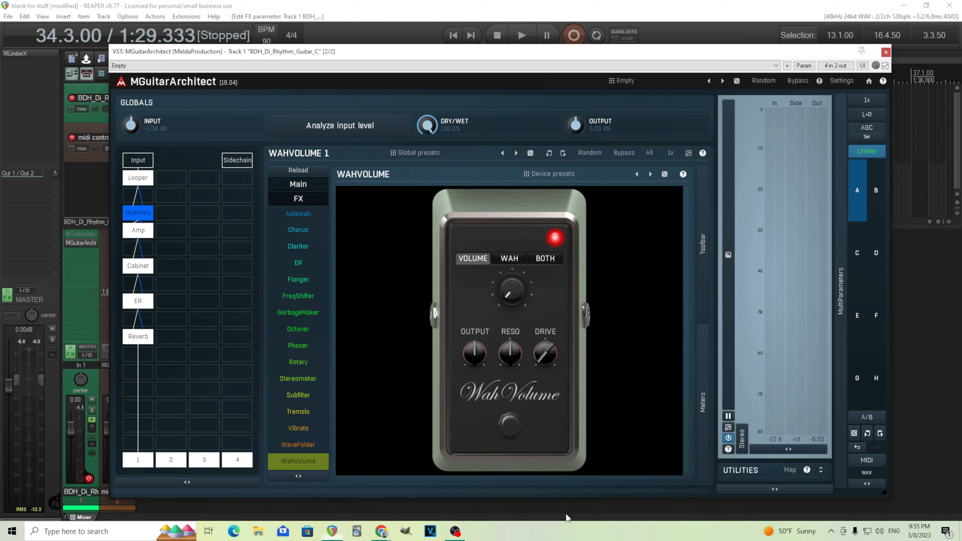
# Lower the ER's Mod Rate and Modulation to slightly below halfway
pyautogui.click(150, 303)
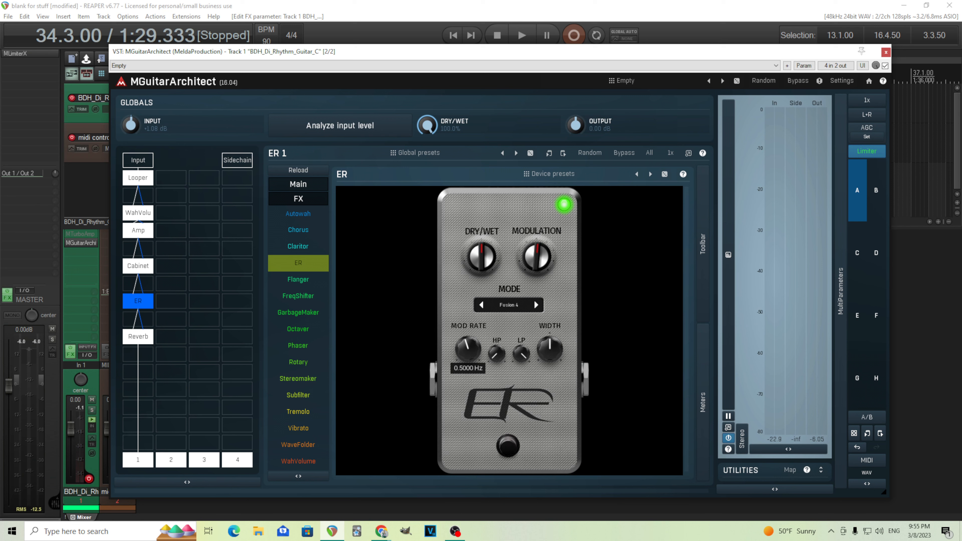
pyautogui.scroll(-3, 545, 250)
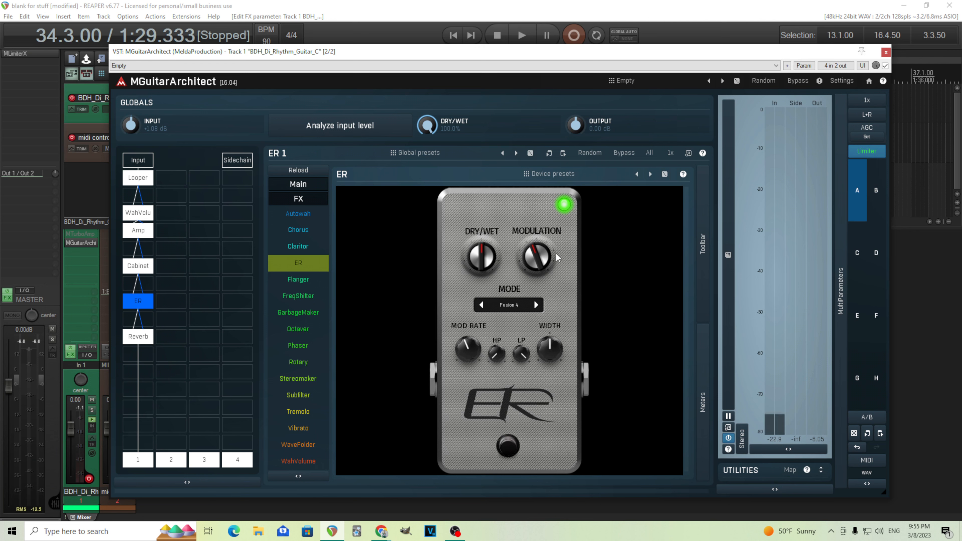
pyautogui.moveTo(554, 253)
pyautogui.mouseDown()
pyautogui.moveTo(553, 273)
pyautogui.moveTo(537, 251)
pyautogui.mouseUp()
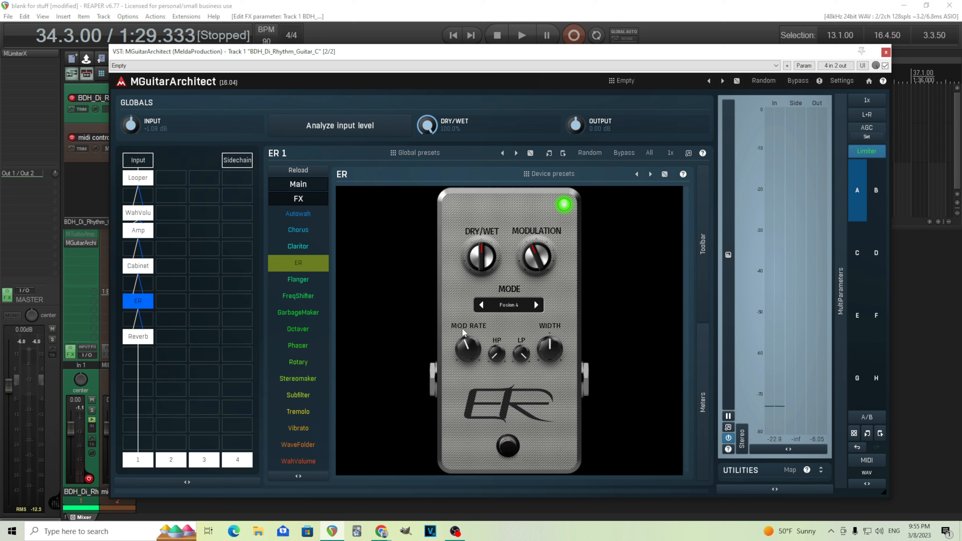
# Review the settings of the Reverb, the Bradford Chap cabinet and the Bradford Chap amp
pyautogui.click(147, 337)
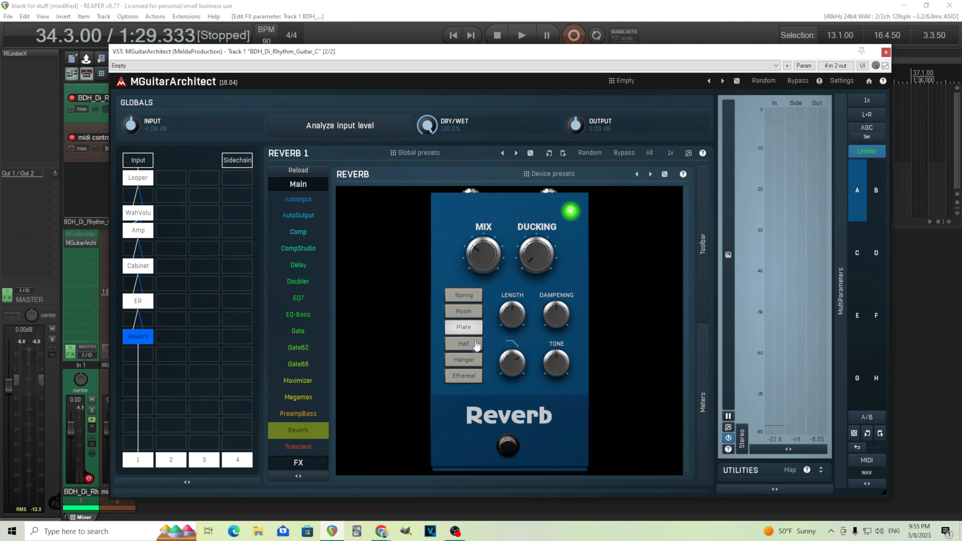
pyautogui.click(131, 269)
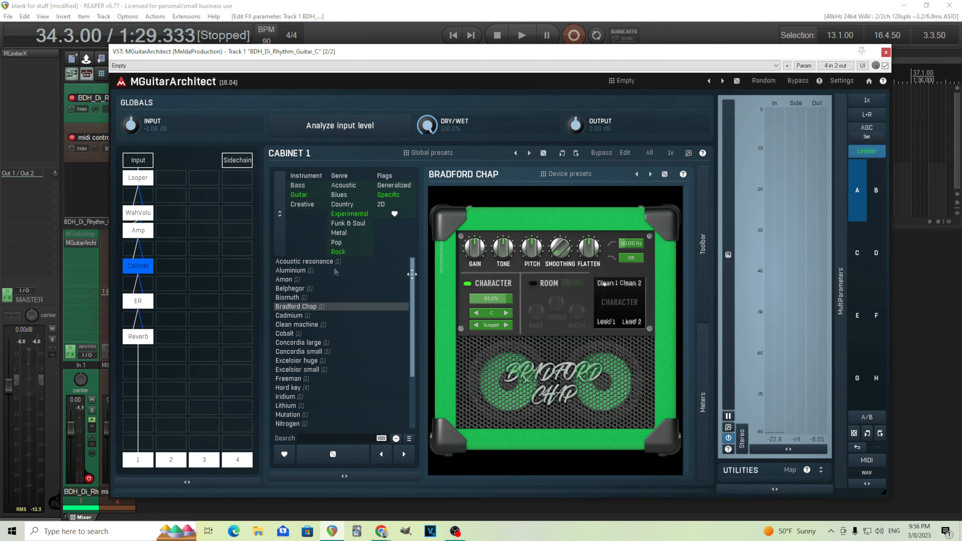
pyautogui.click(155, 232)
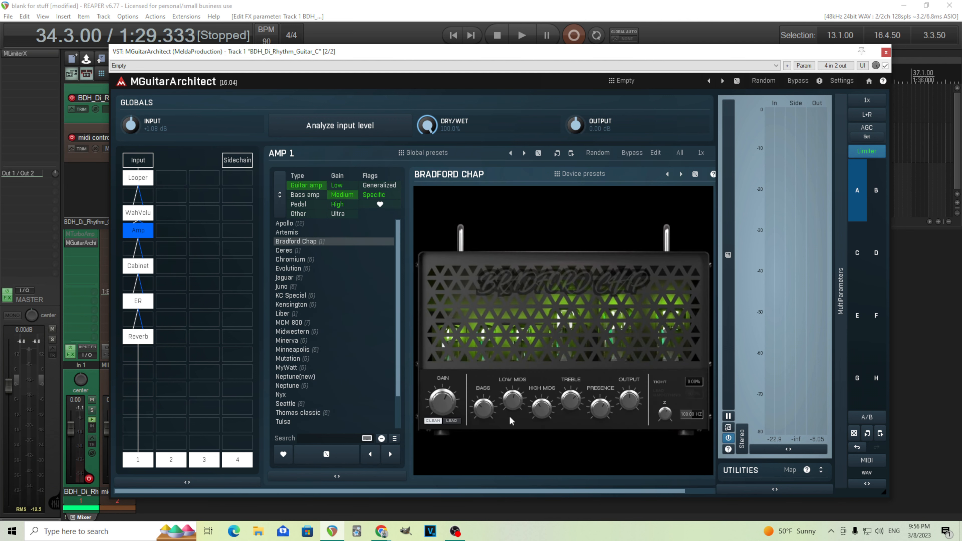